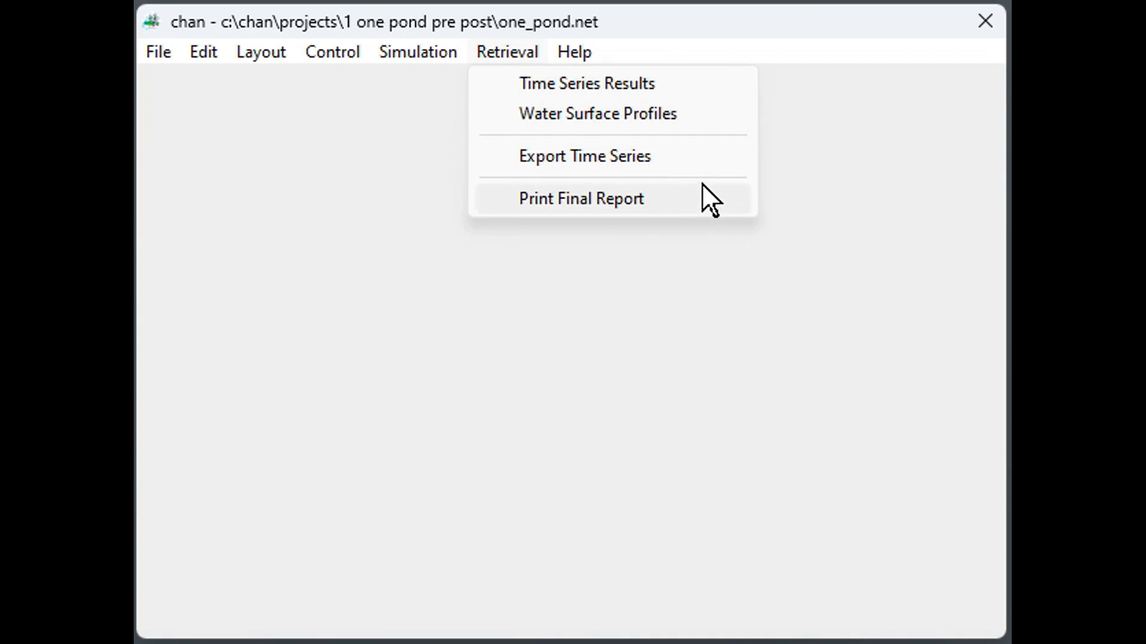
Open a time series retrieval for Runoff from basin.
click(700, 75)
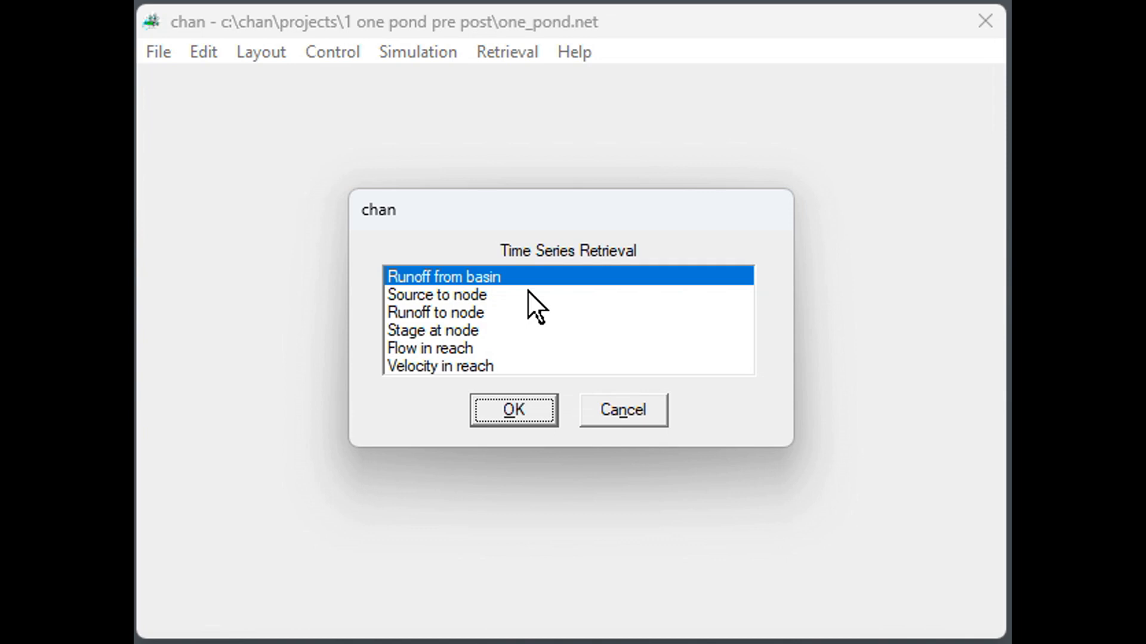
click(517, 274)
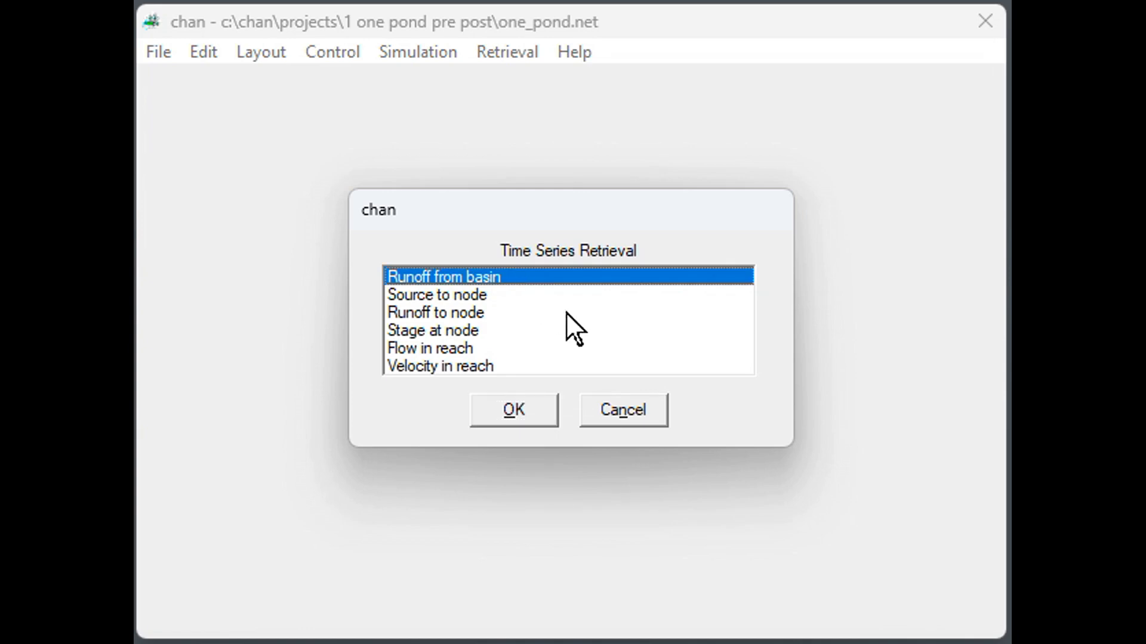
click(525, 397)
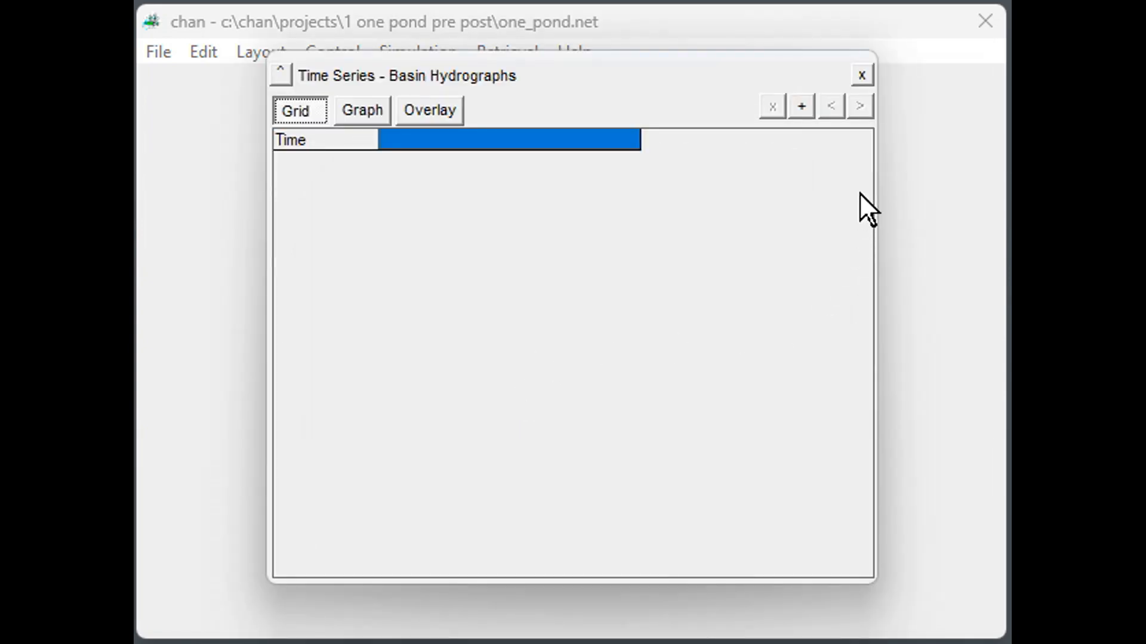
Add the 25Y24H storm runoff series for basins S1Pre_10 and S1Post_30 to the Basin Hydrographs grid.
click(803, 106)
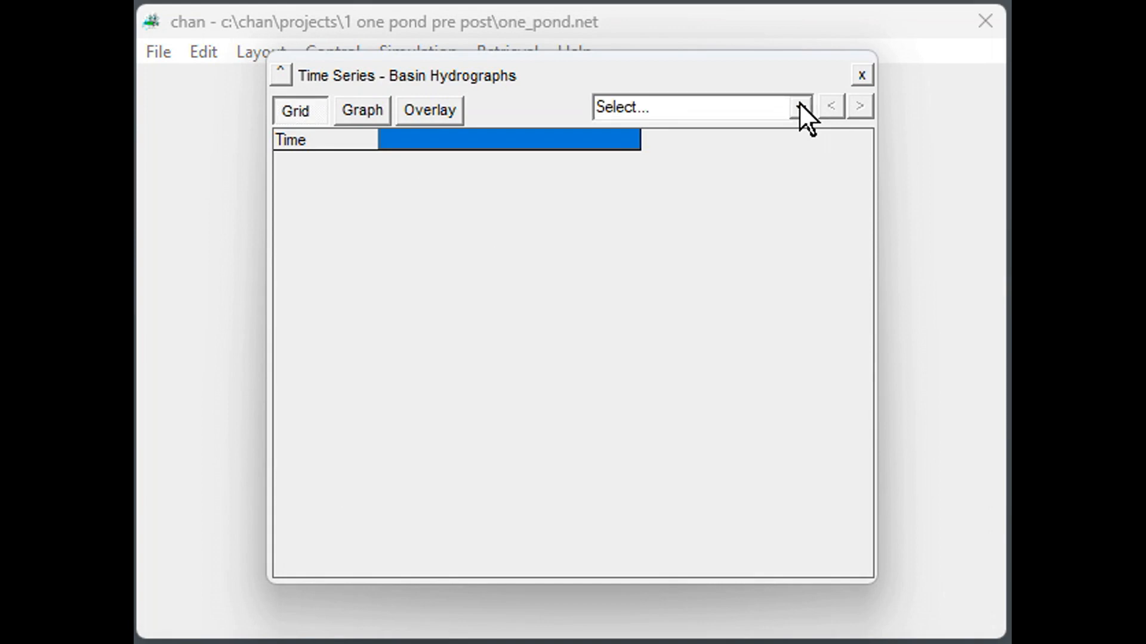
click(800, 107)
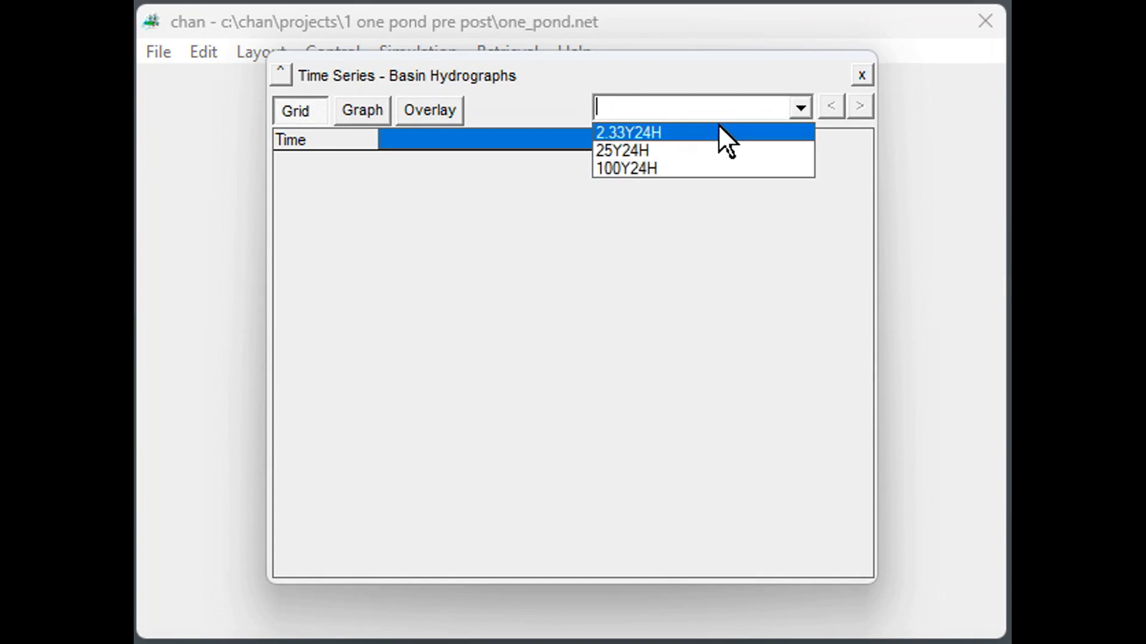
click(694, 150)
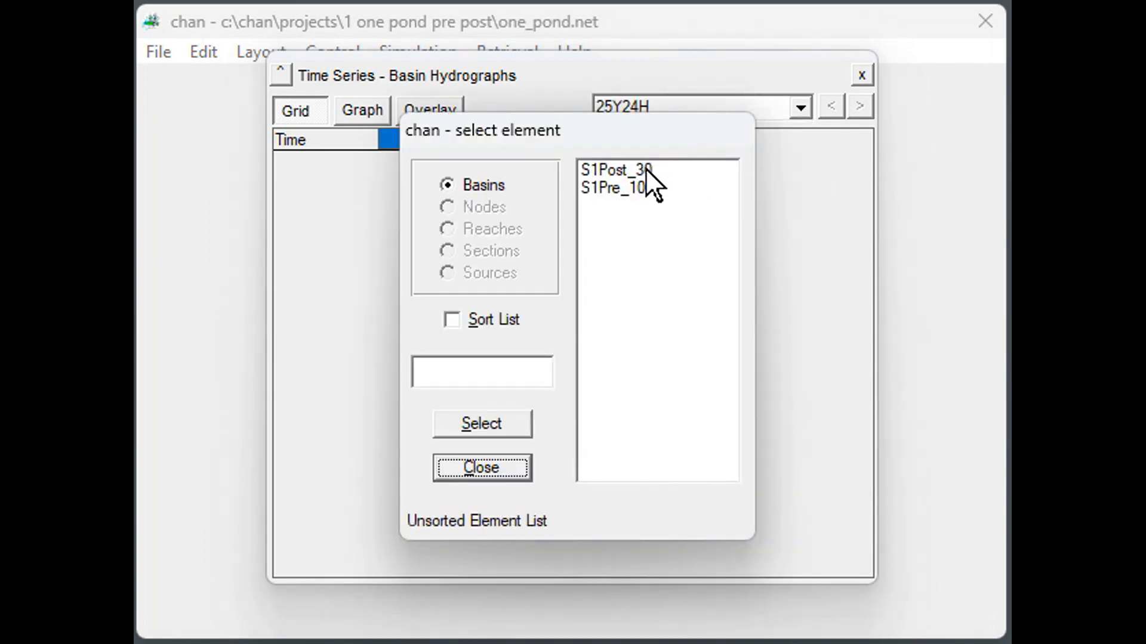
click(637, 190)
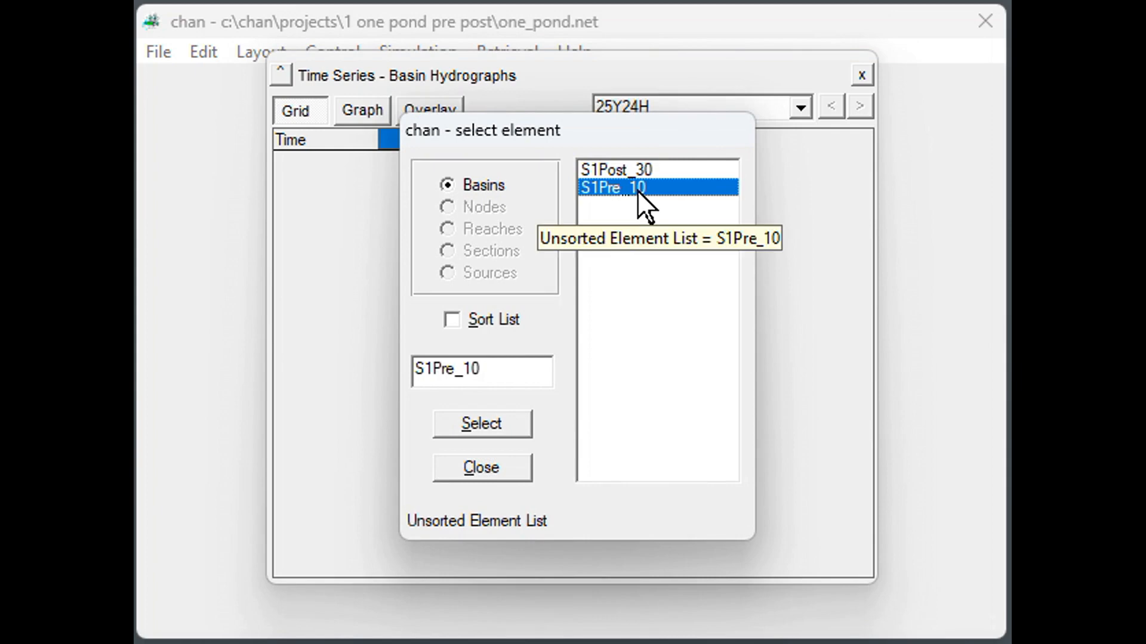
click(510, 419)
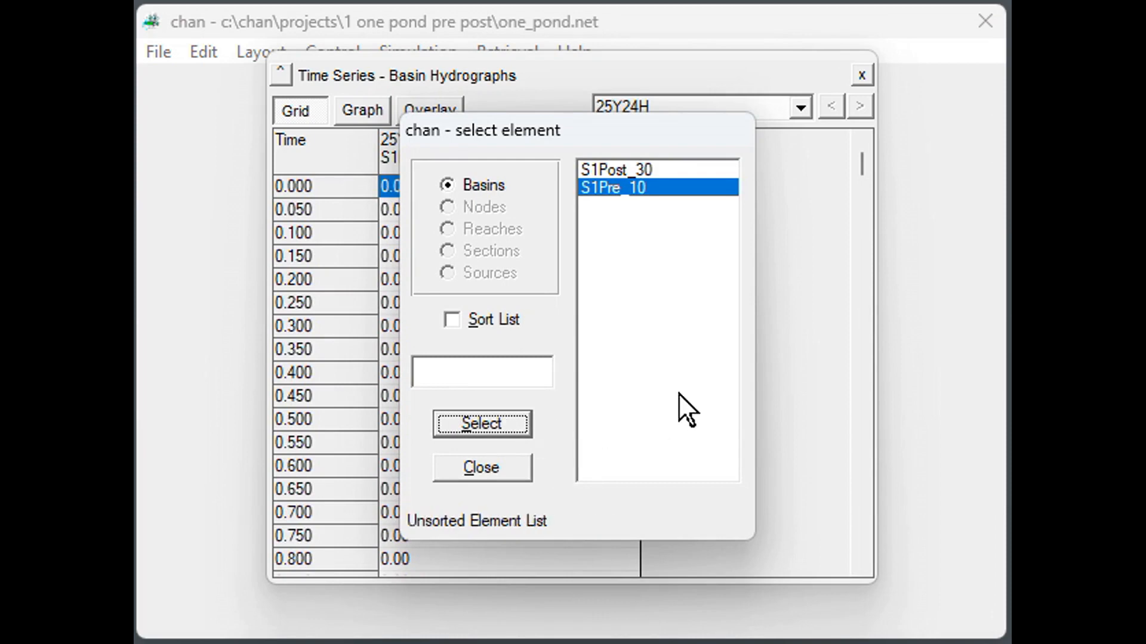
click(662, 168)
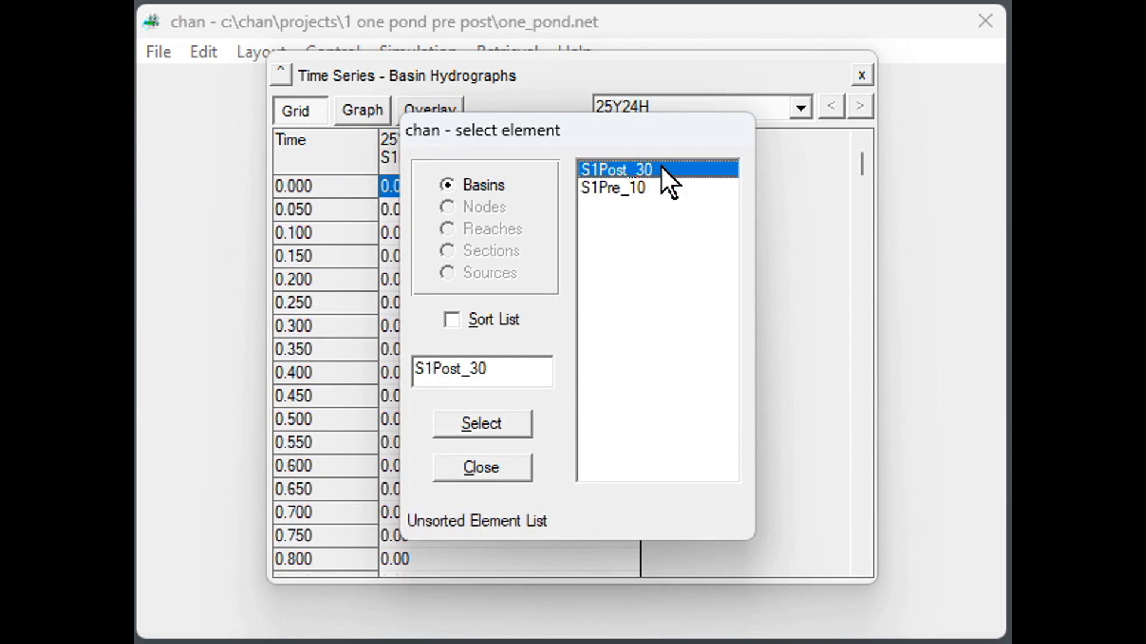
click(503, 417)
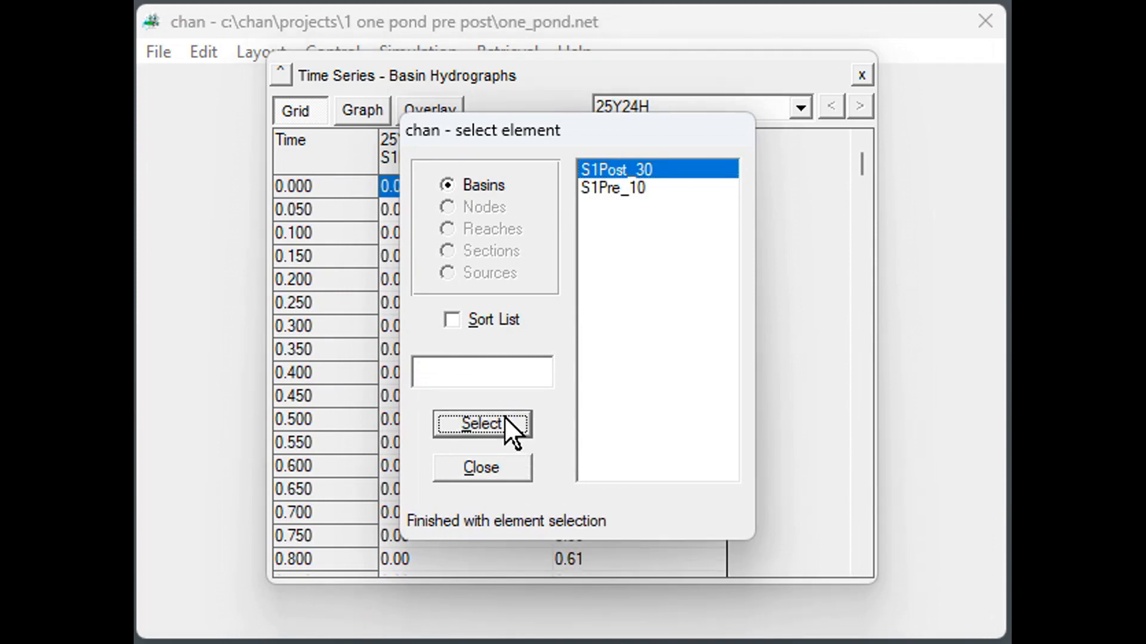
click(496, 466)
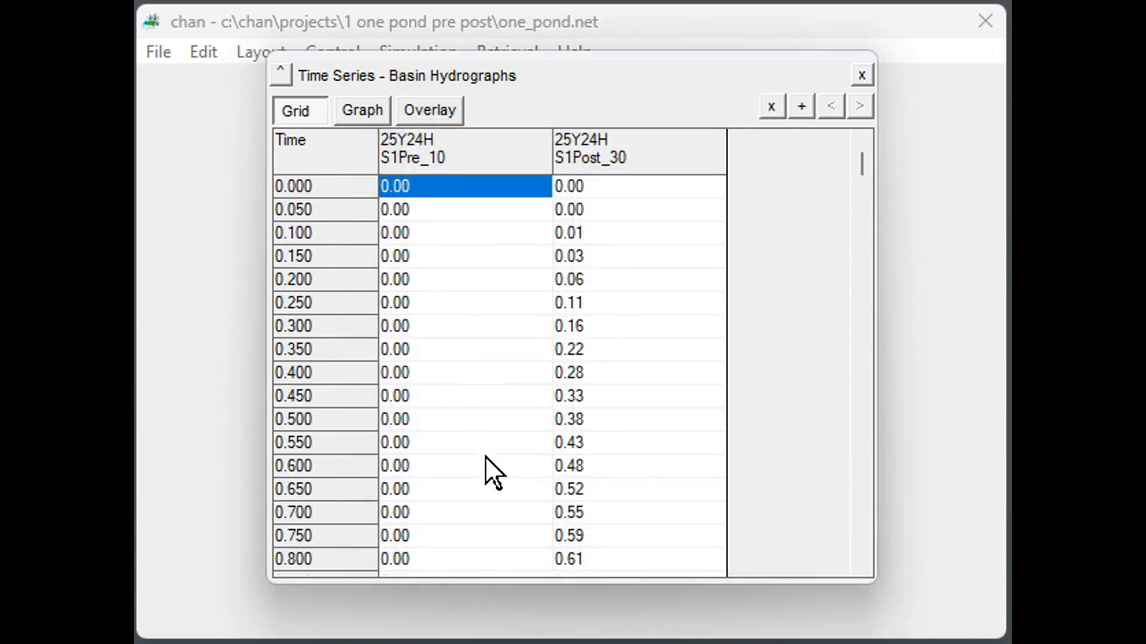
Graph the basin hydrographs and overlay the 25Y24H S1Pre_10 curve on the S1Post_30 hydrograph.
click(360, 110)
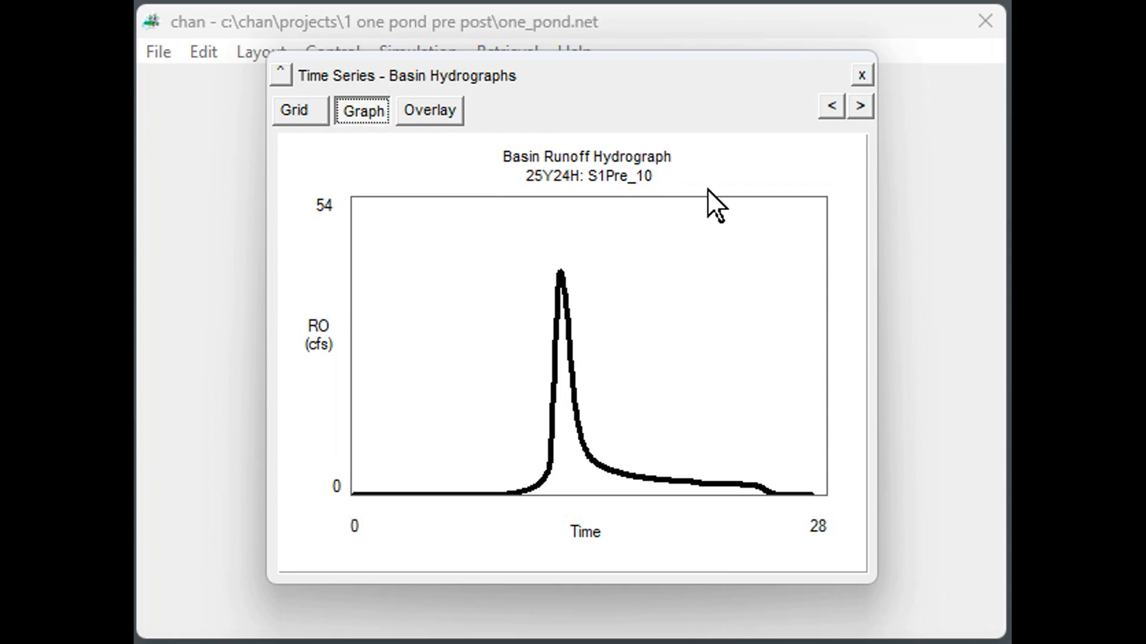
click(858, 106)
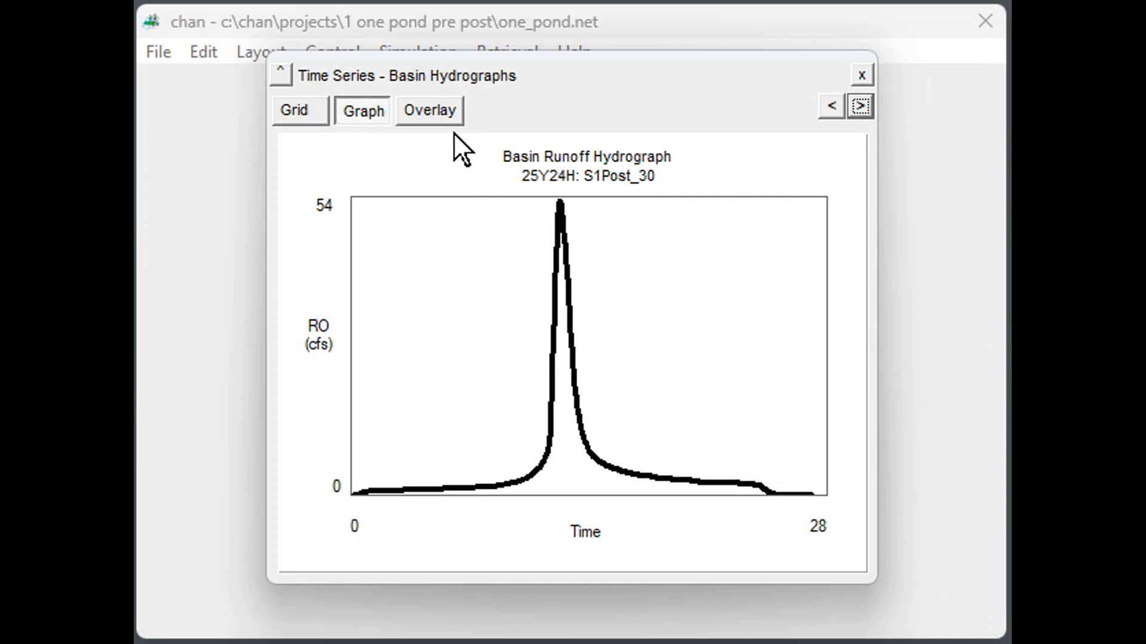
click(437, 102)
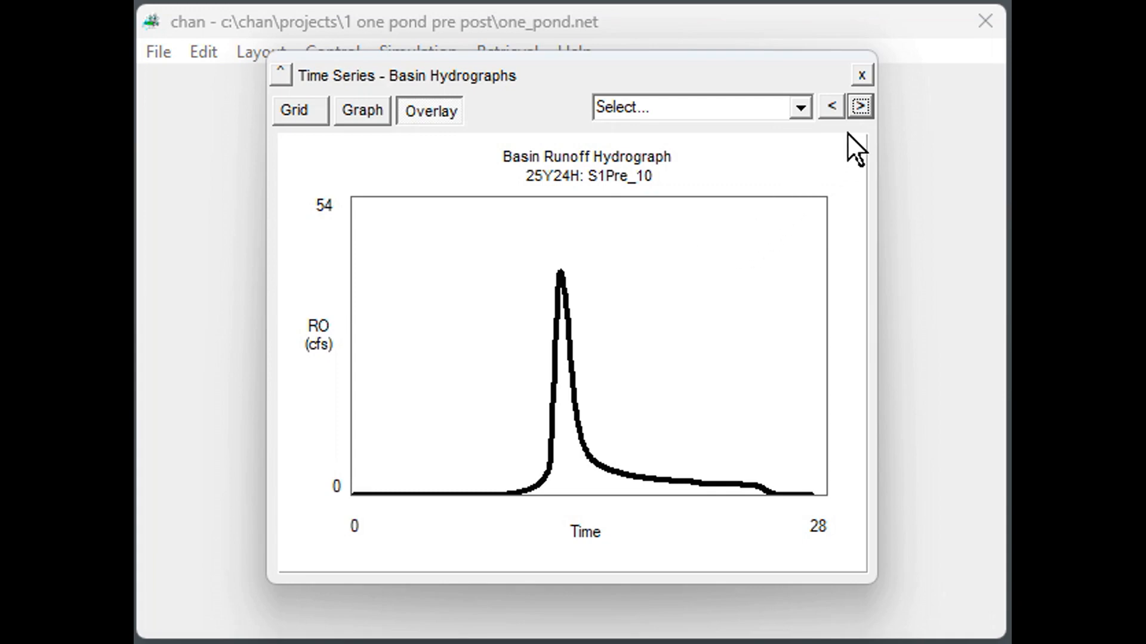
click(856, 101)
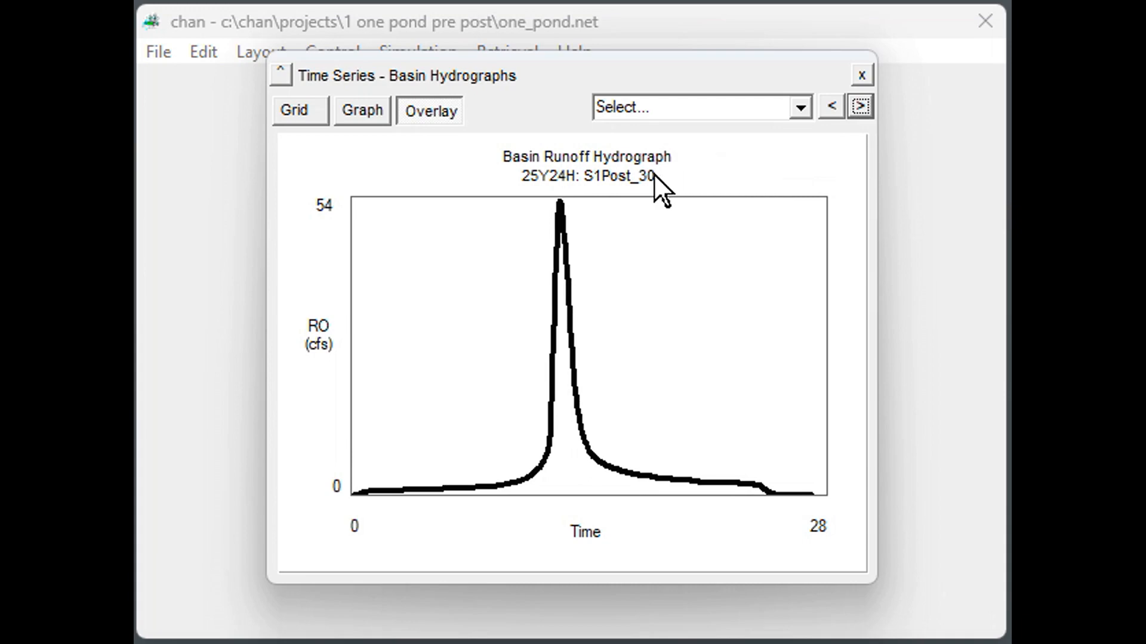
click(796, 103)
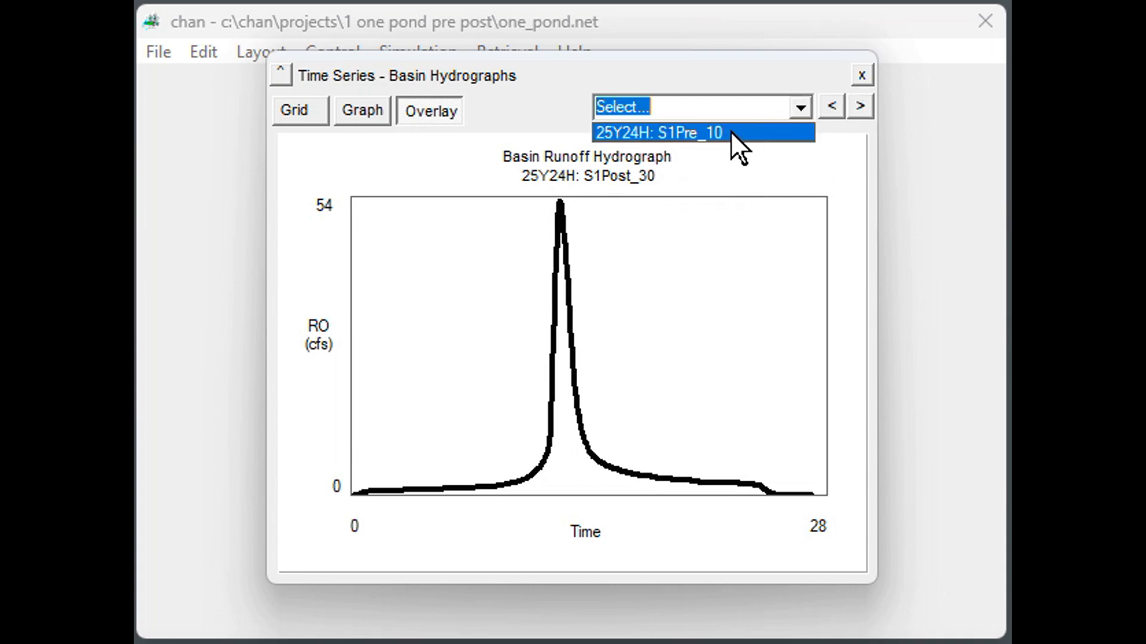
click(730, 131)
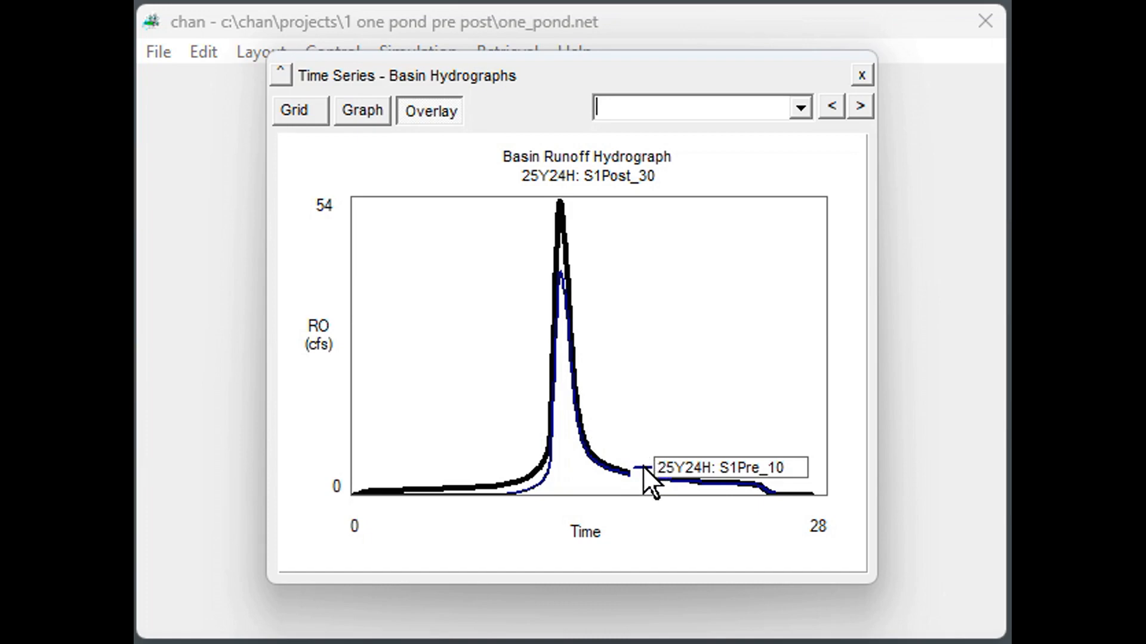
Move the S1Pre_10 legend to the upper right of the plot and turn on the graph's gridlines.
drag(643, 466, 642, 224)
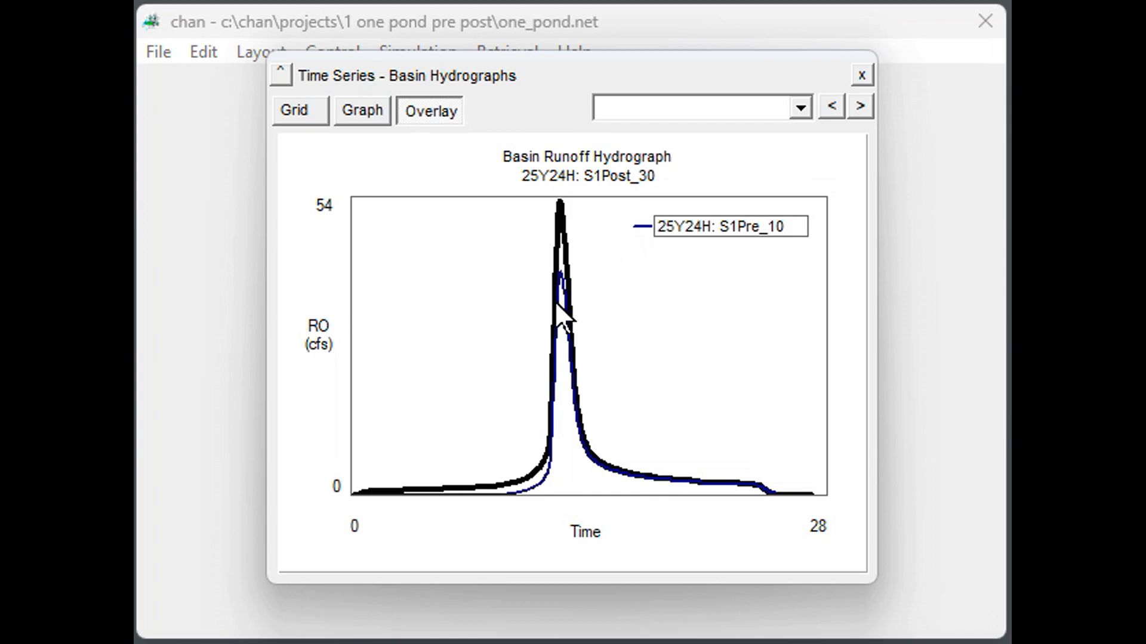
click(490, 317)
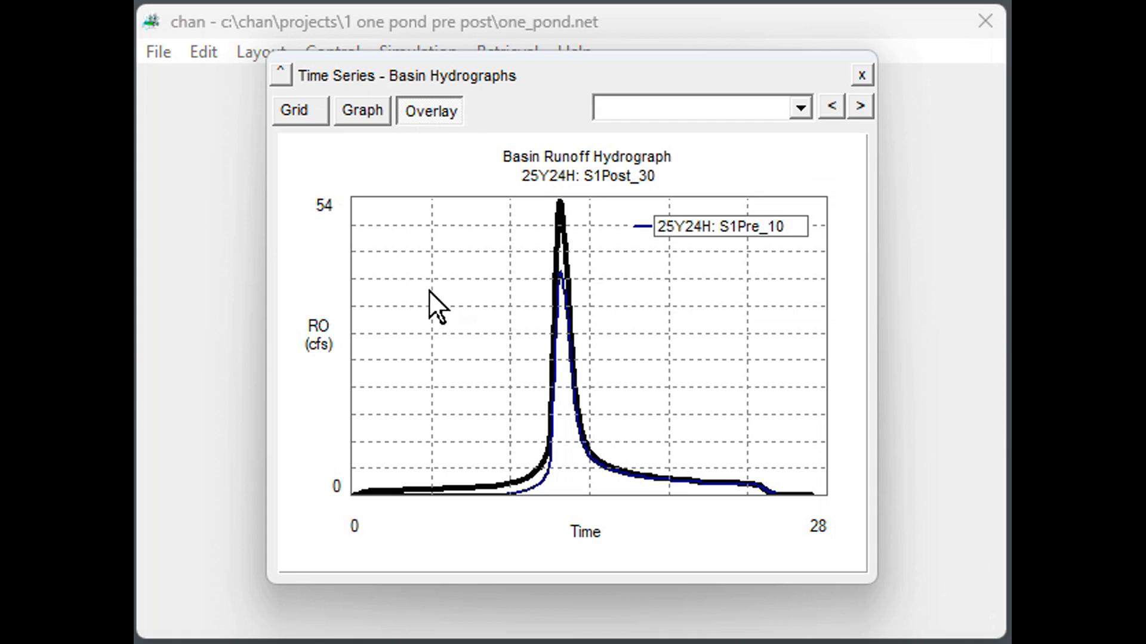
Set the maximum of the graph's runoff axis to 60 cfs.
click(331, 204)
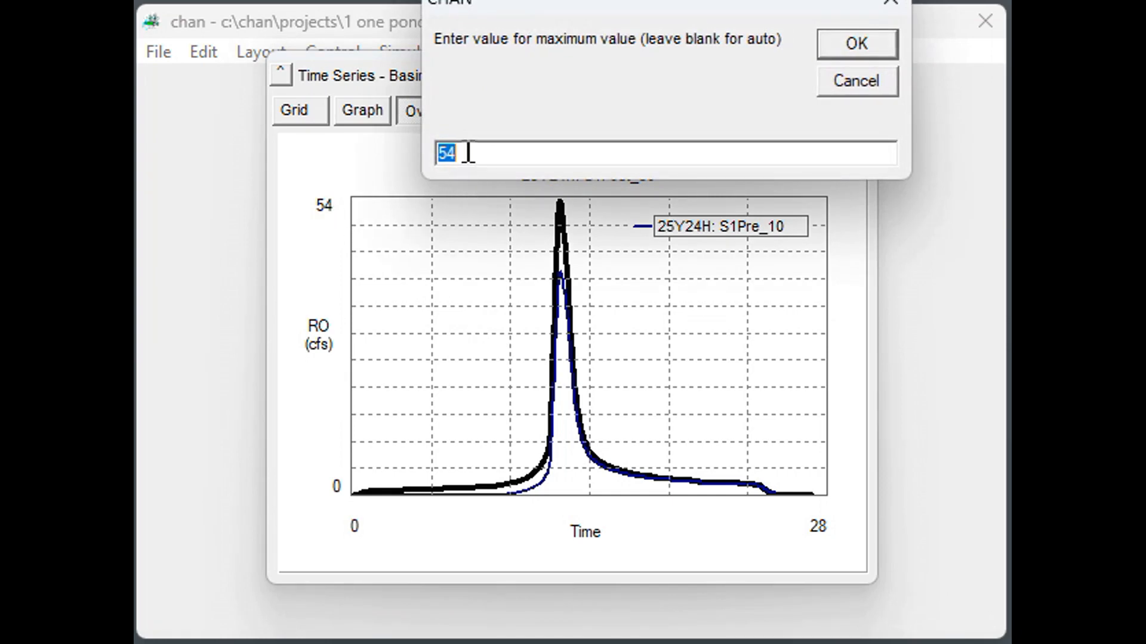
text(60)
click(857, 41)
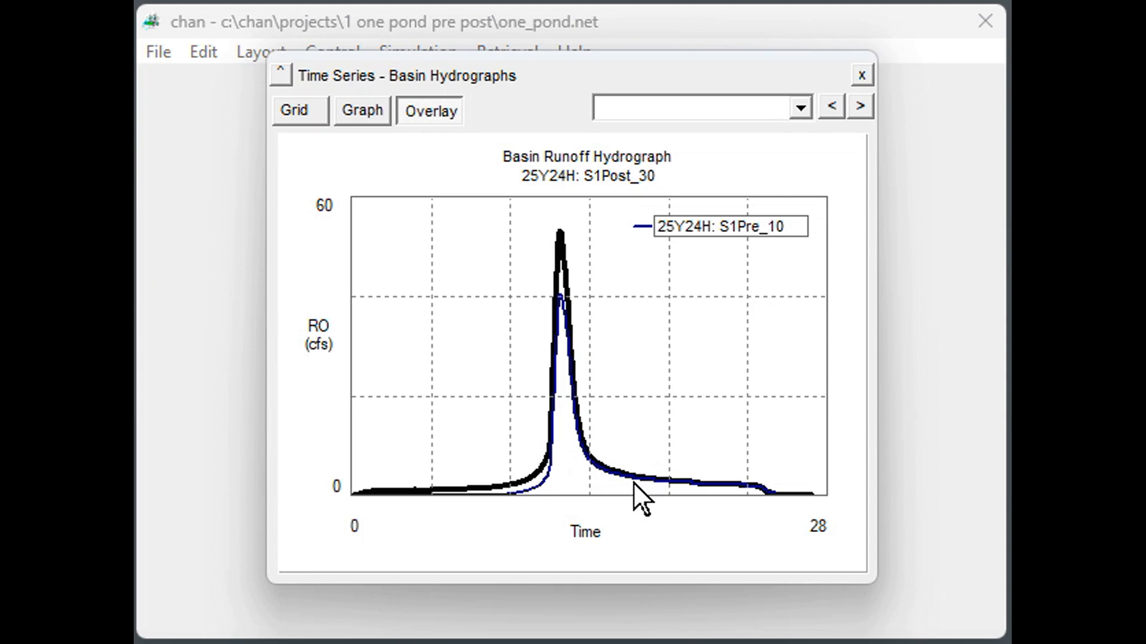
Limit the graph's time axis to a minimum of 10 and a maximum of 20.
click(353, 523)
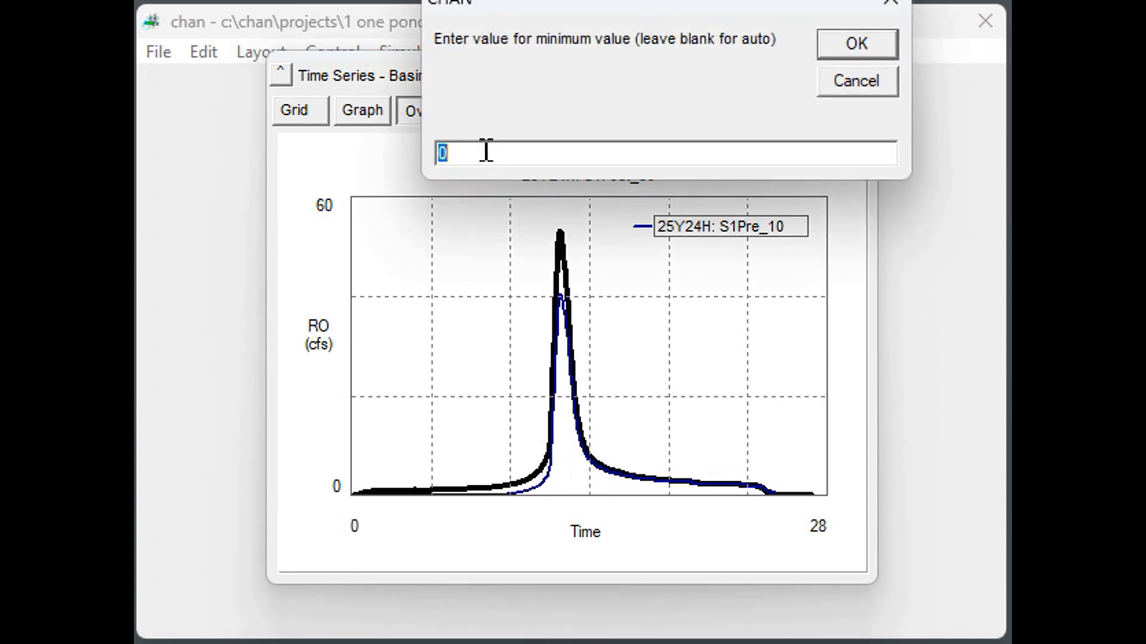
text(10)
click(858, 42)
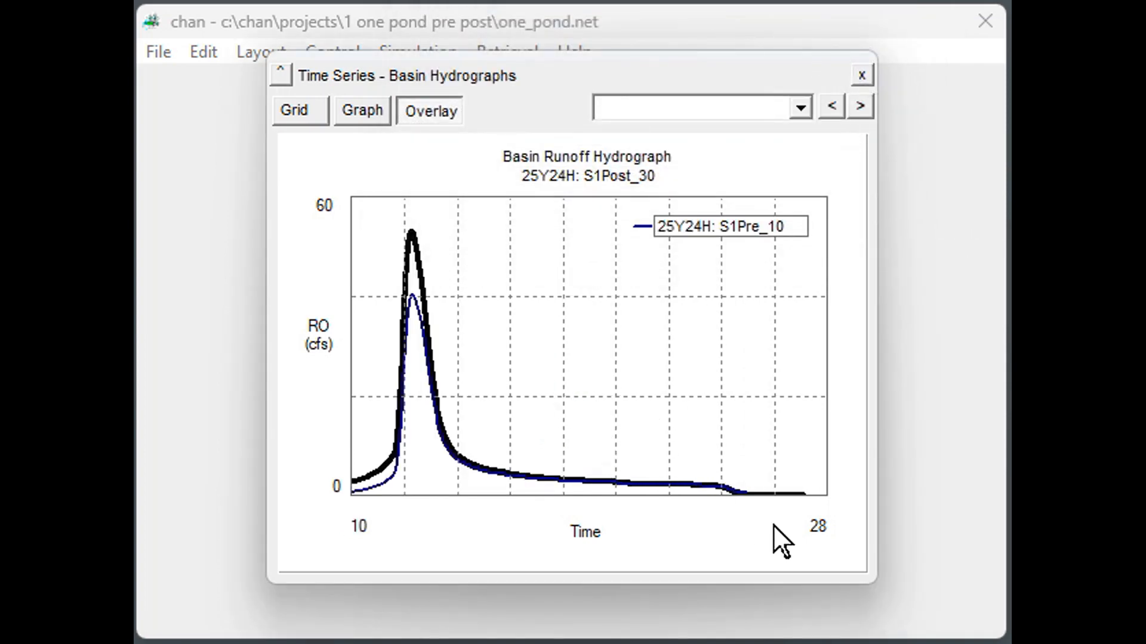
click(812, 521)
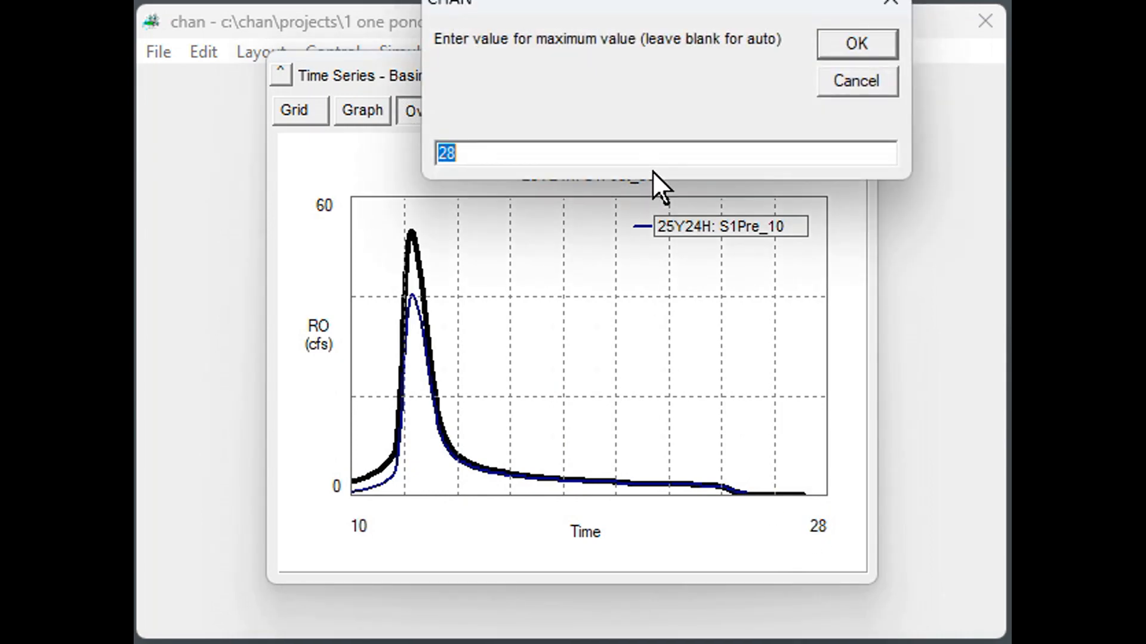
text(20)
click(854, 45)
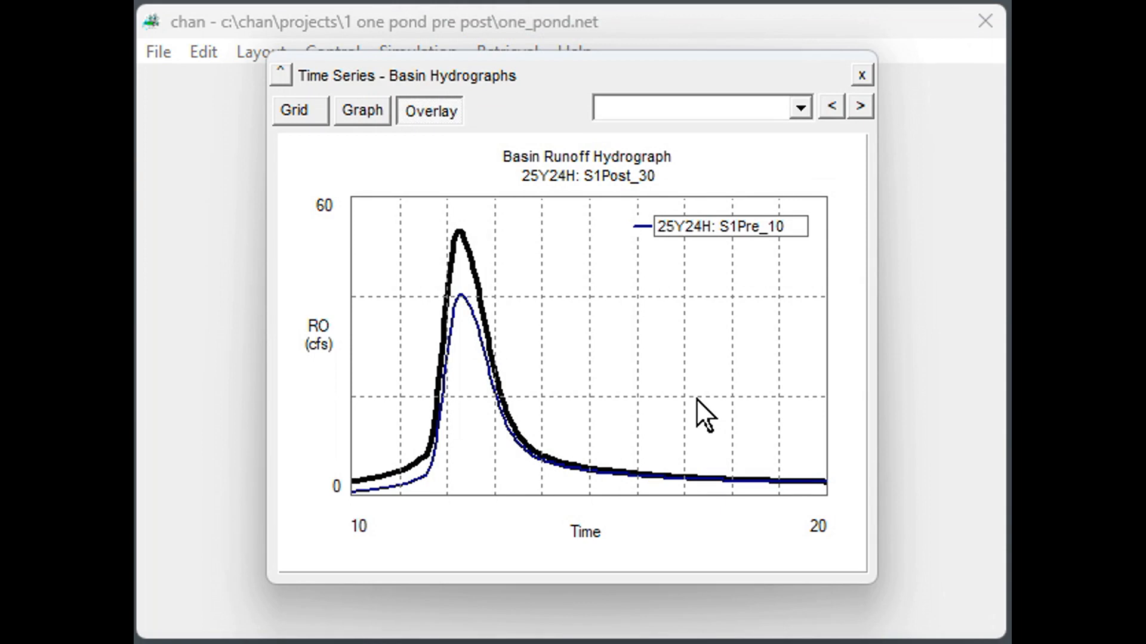
Collapse the Basin Hydrographs window, moving it aside, and open a time series retrieval for Flow in reach.
click(281, 70)
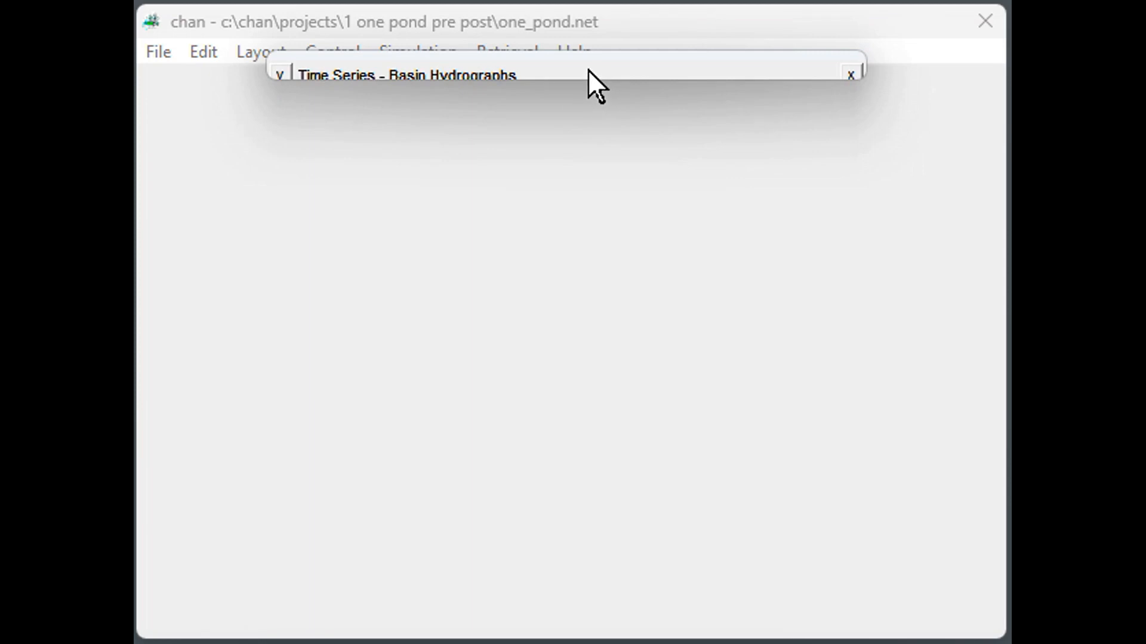
drag(588, 69, 464, 98)
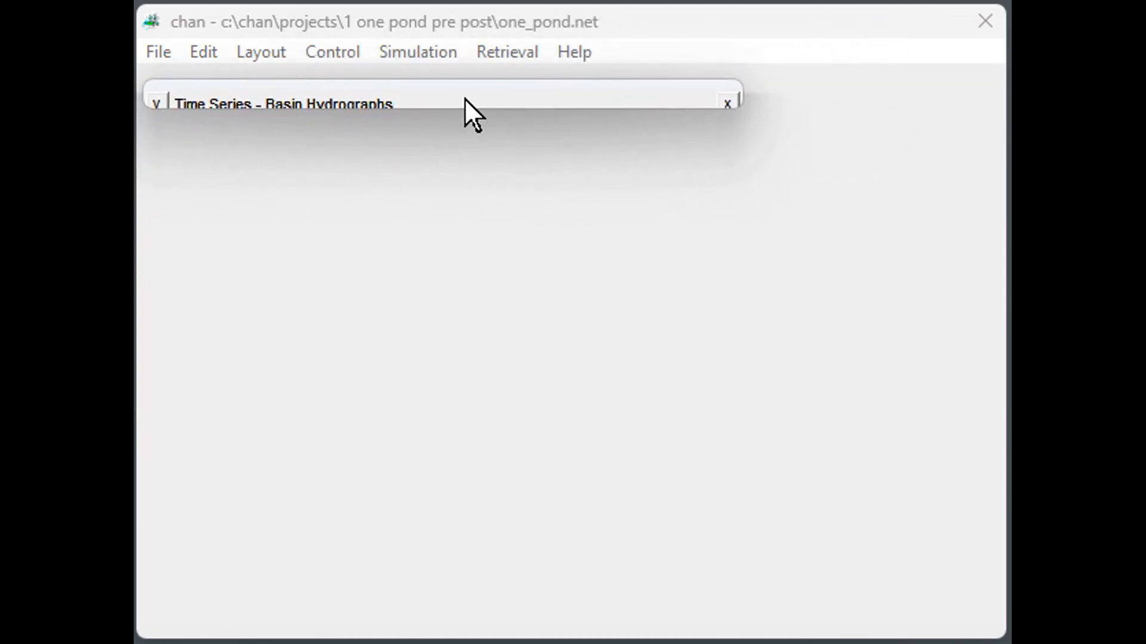
click(520, 56)
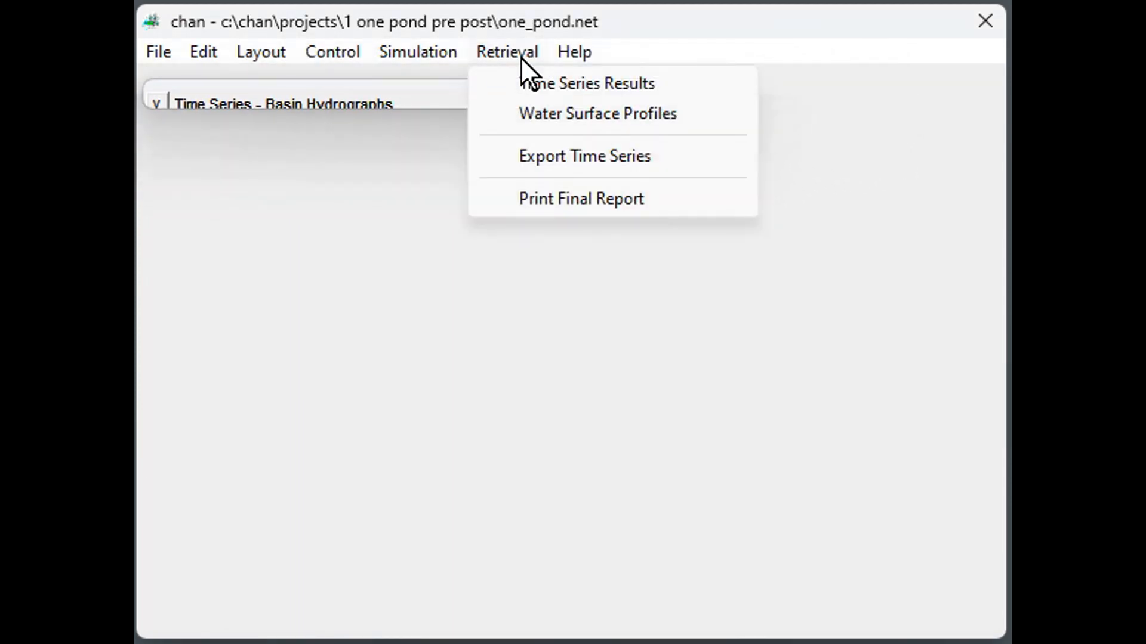
click(553, 82)
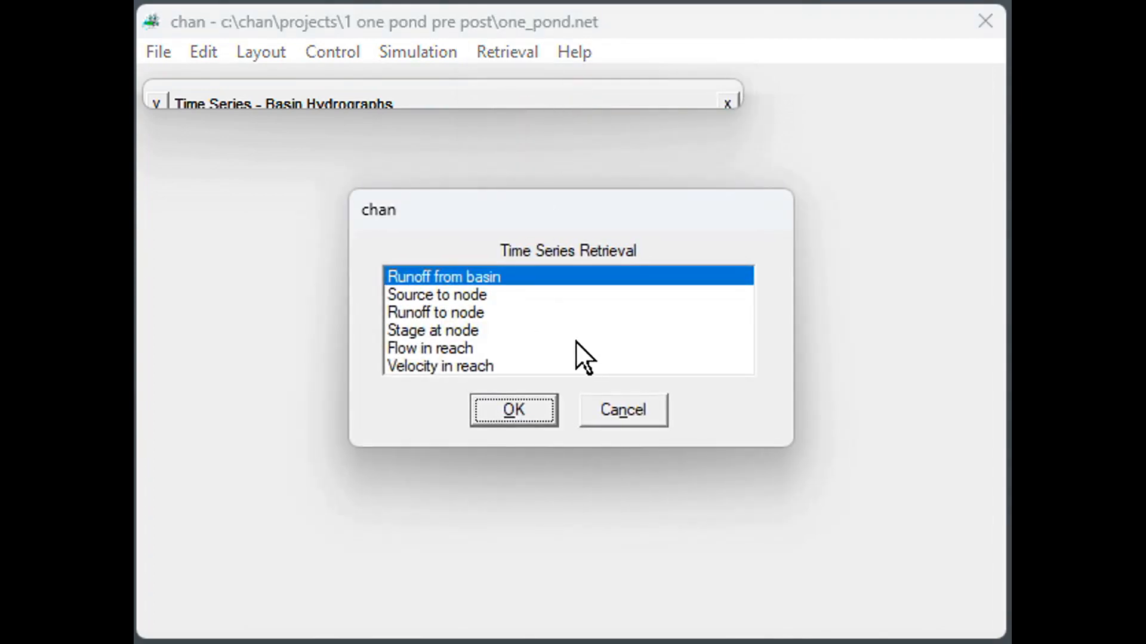
click(478, 346)
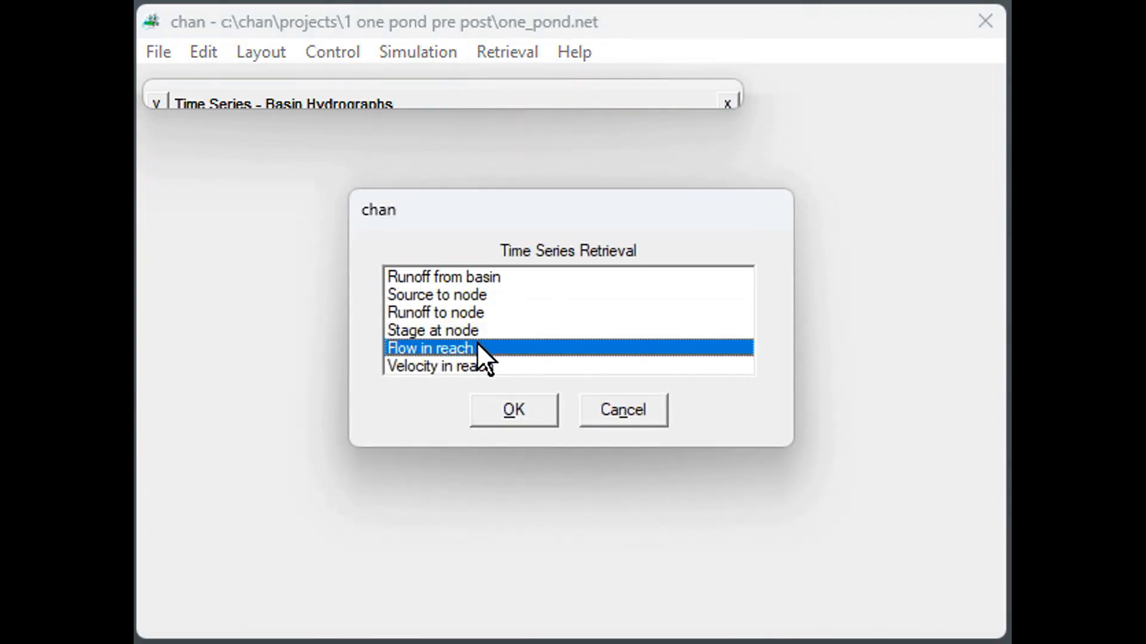
click(539, 399)
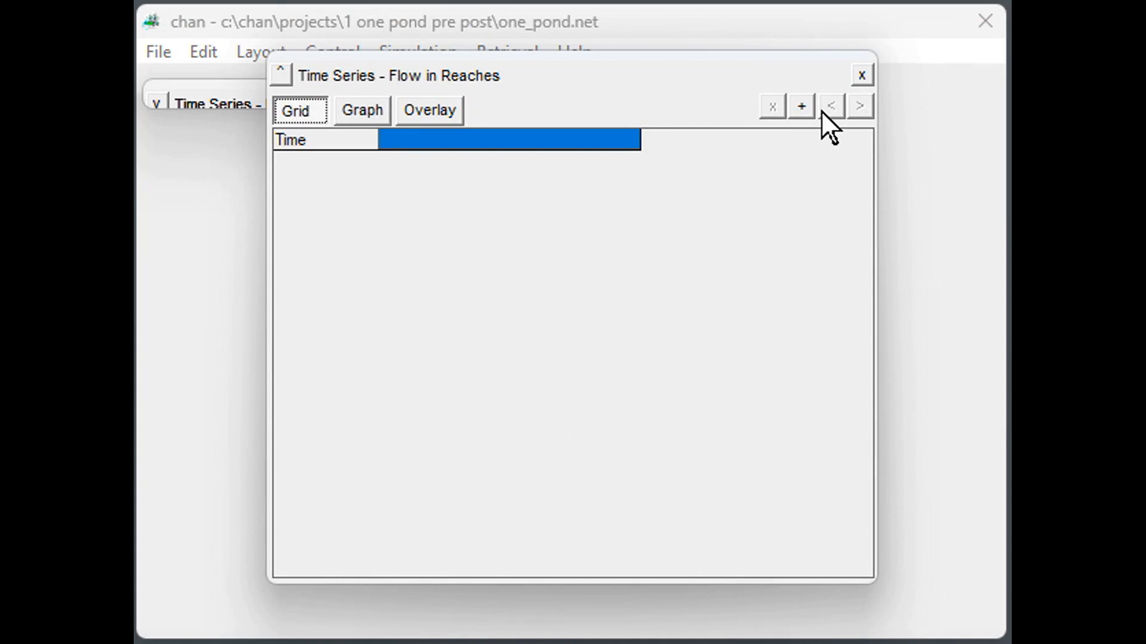
Add the 2.33Y24H storm's flow series for reach S1Post_30 to the Flow in Reaches grid.
click(802, 107)
click(801, 108)
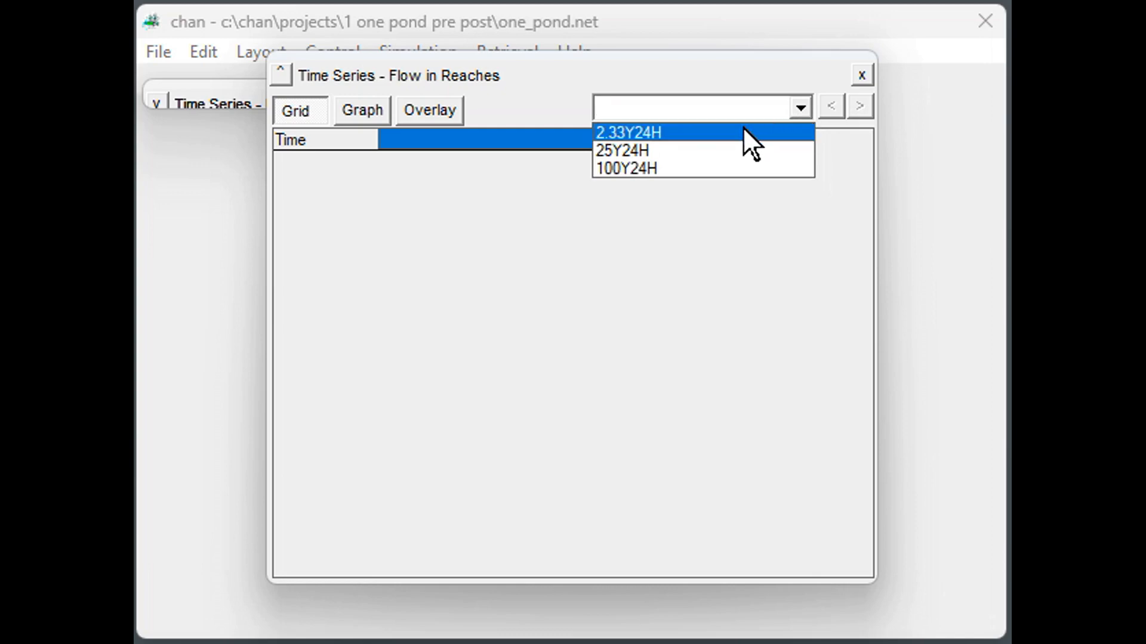
click(743, 128)
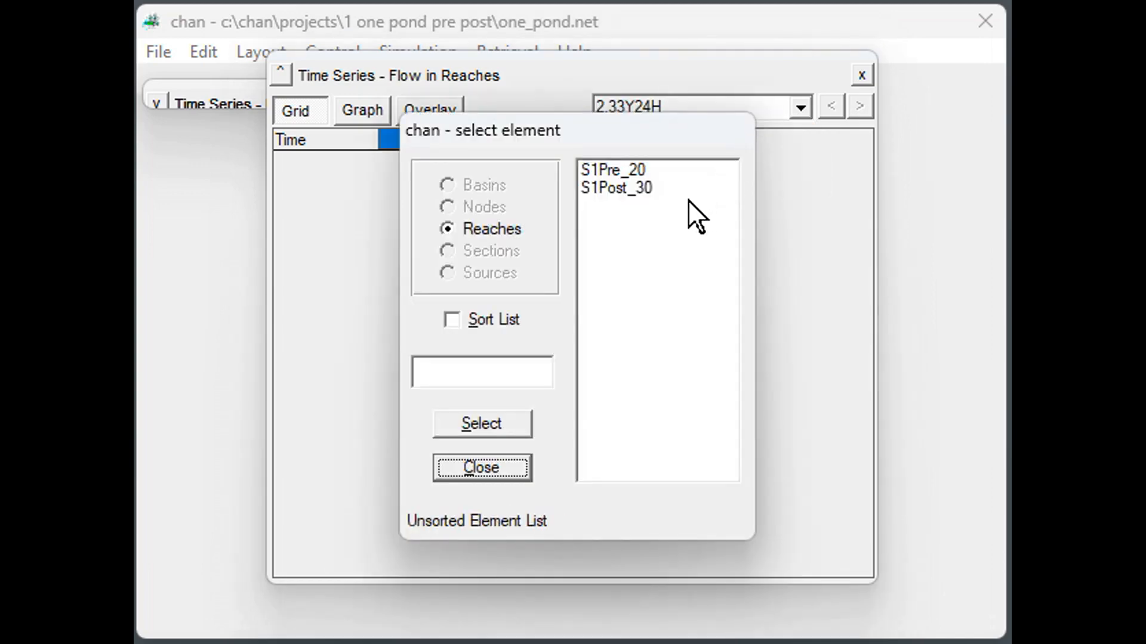
click(651, 187)
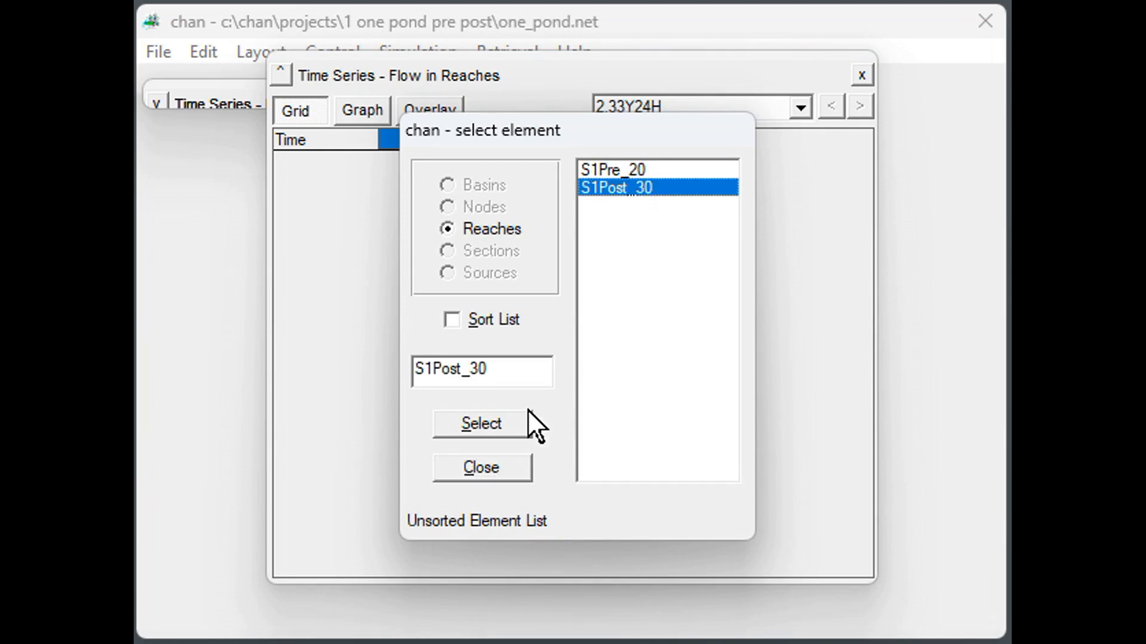
click(511, 418)
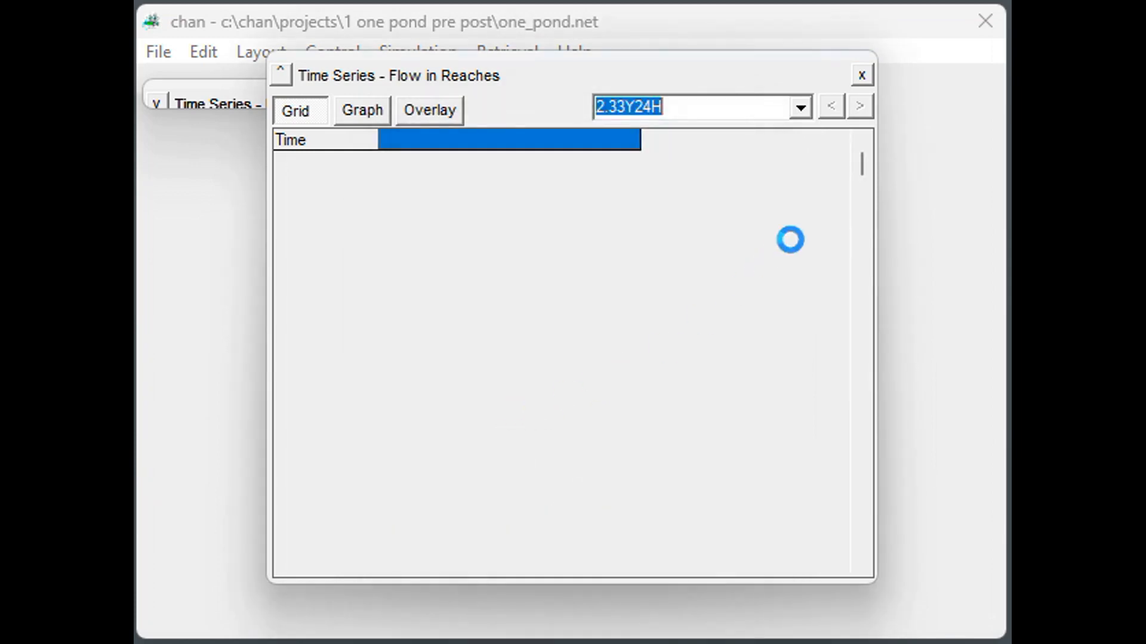
click(800, 107)
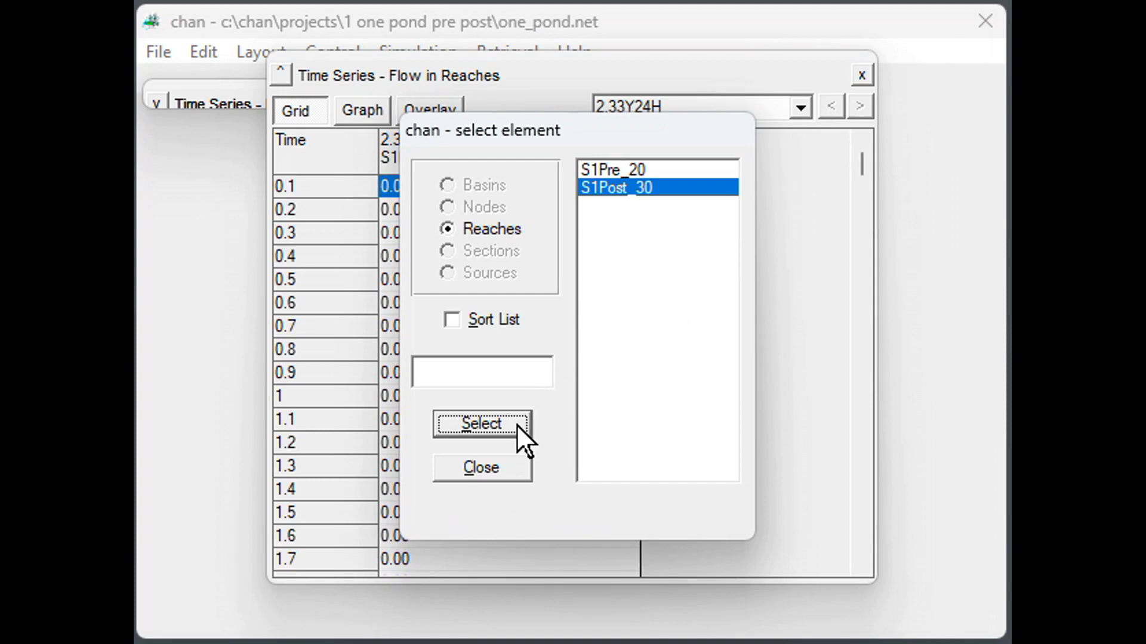
click(511, 459)
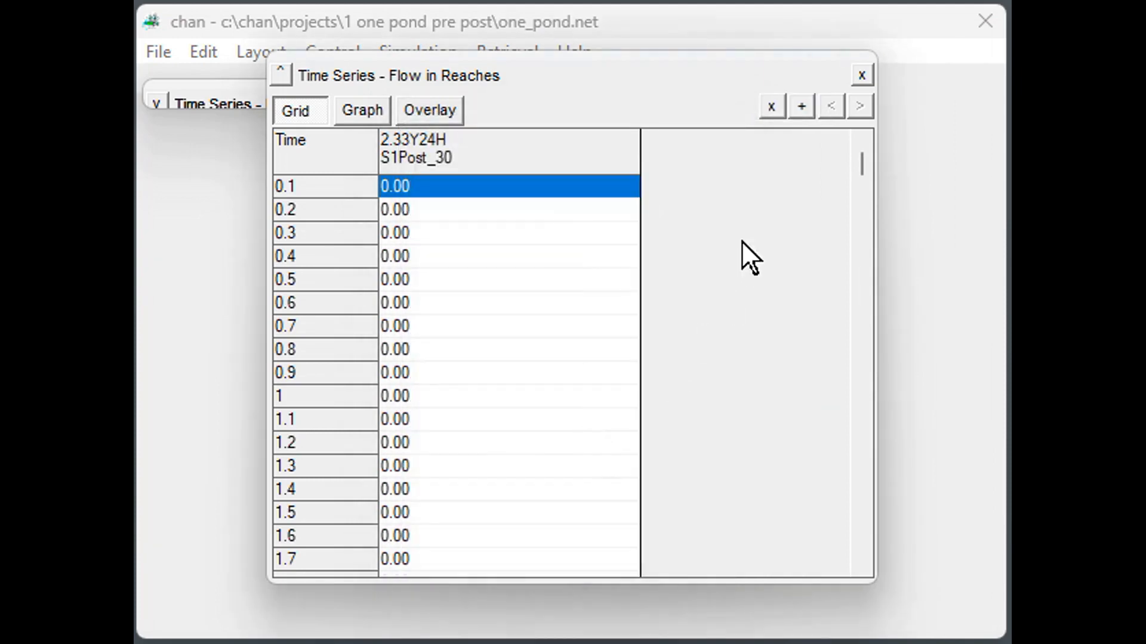
Add the 25Y24H storm's flow series for reach S1Post_30 to the grid.
click(803, 100)
click(803, 101)
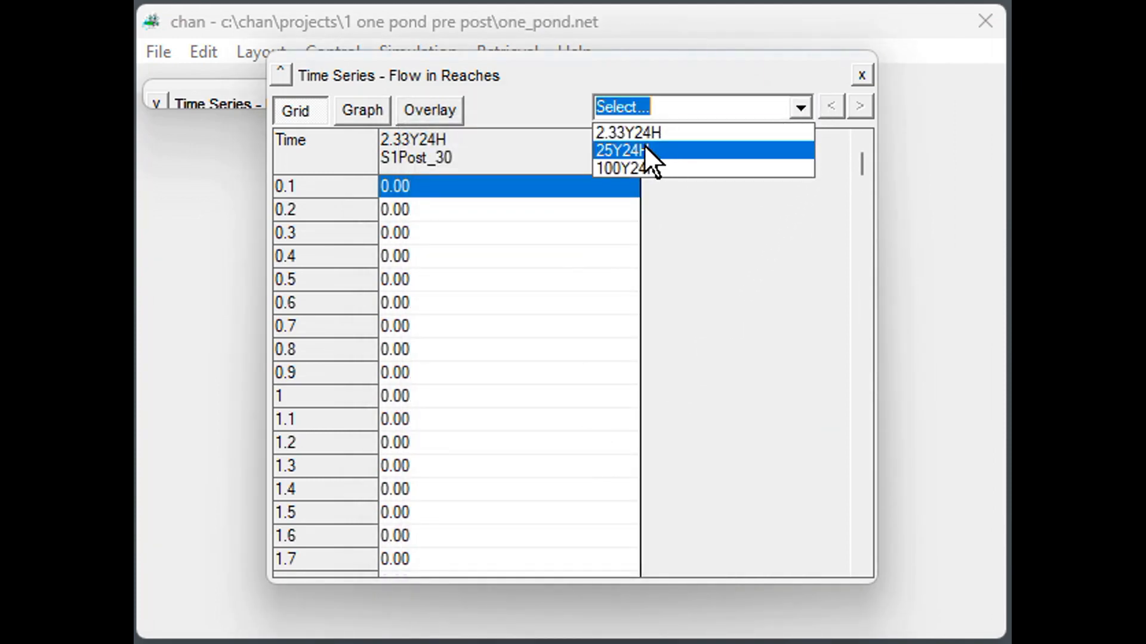
click(644, 150)
click(649, 187)
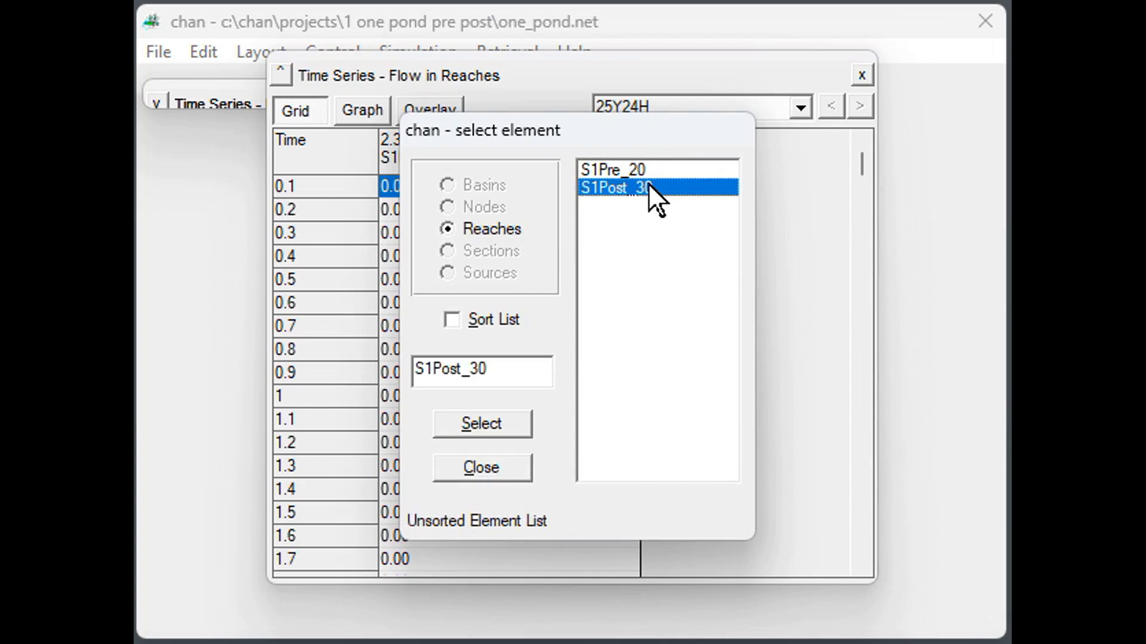
click(493, 419)
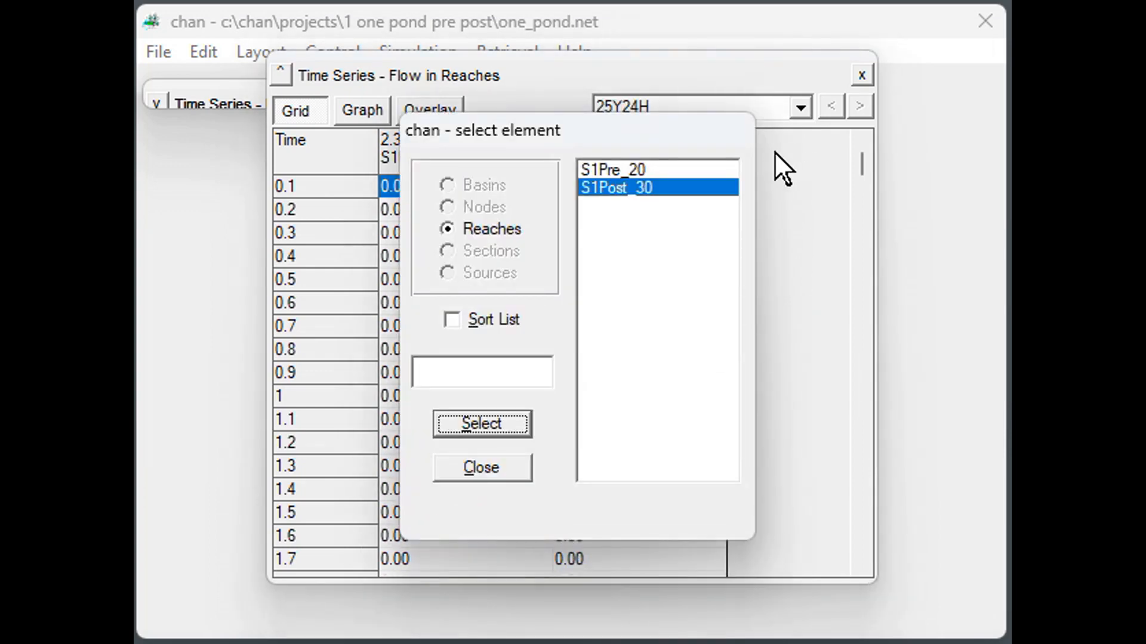
click(505, 466)
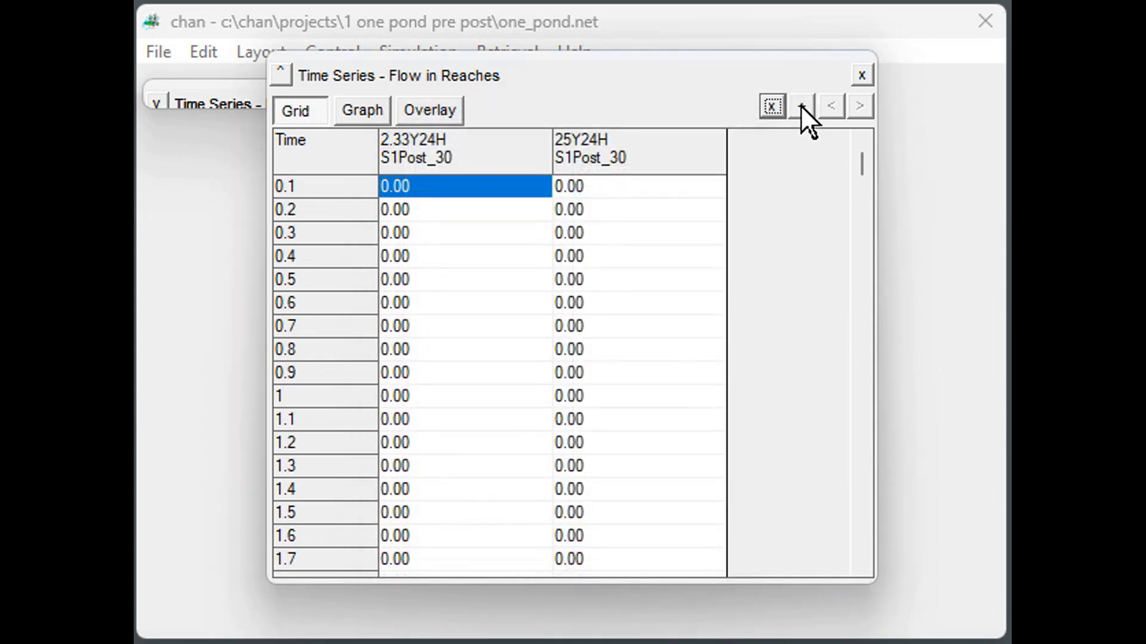
Add the 100Y24H storm's flow series for reach S1Post_30 to the grid.
click(802, 107)
click(800, 107)
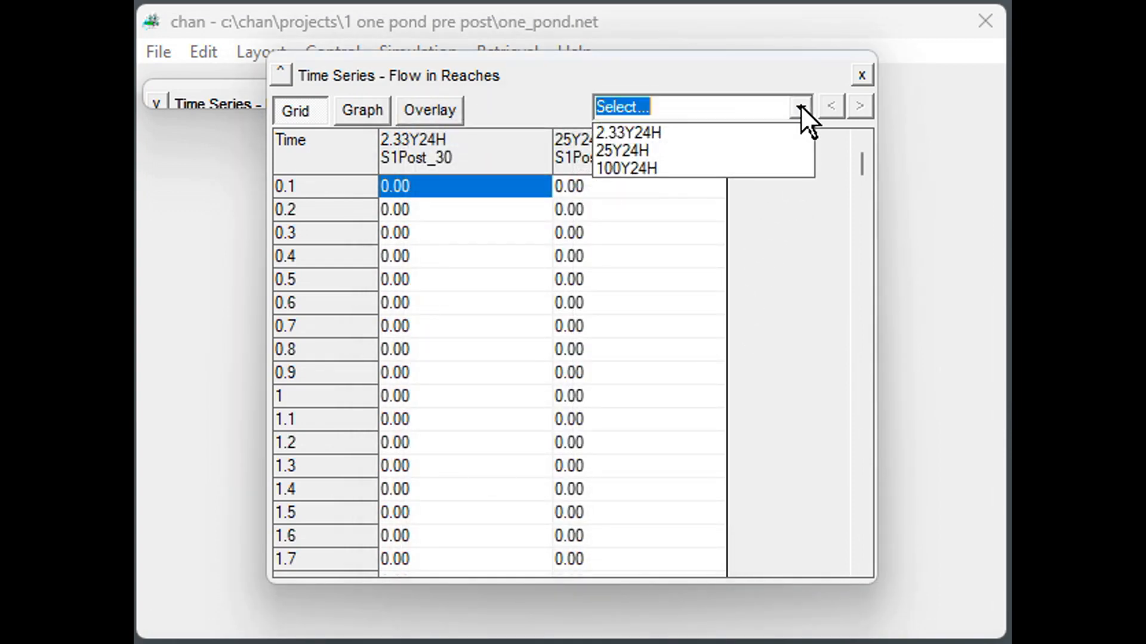
click(745, 168)
click(668, 187)
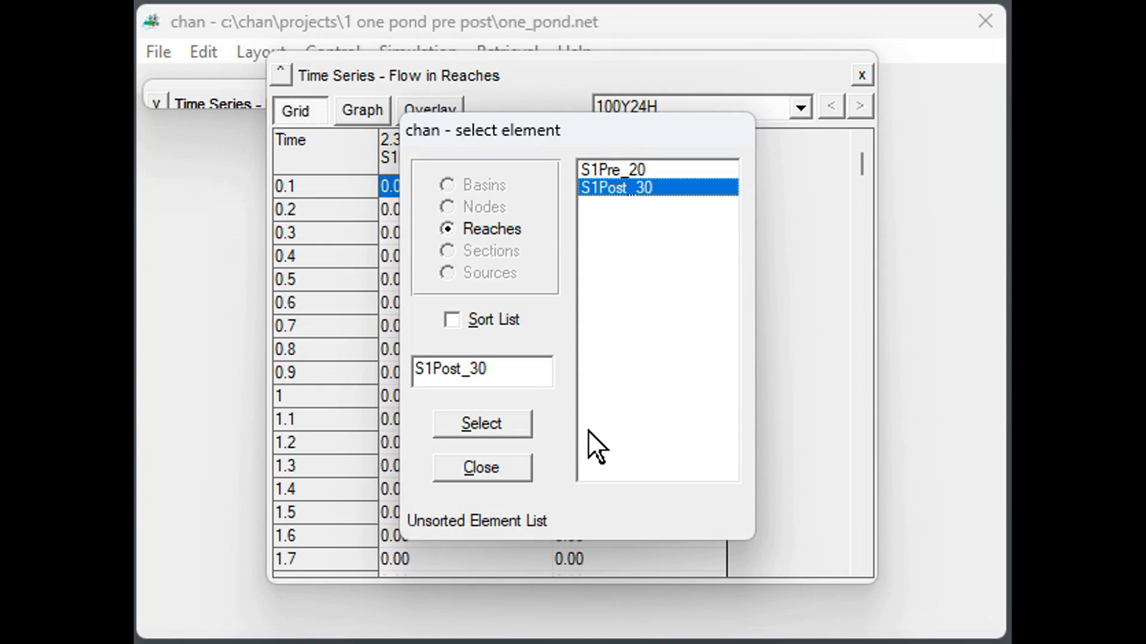
click(489, 419)
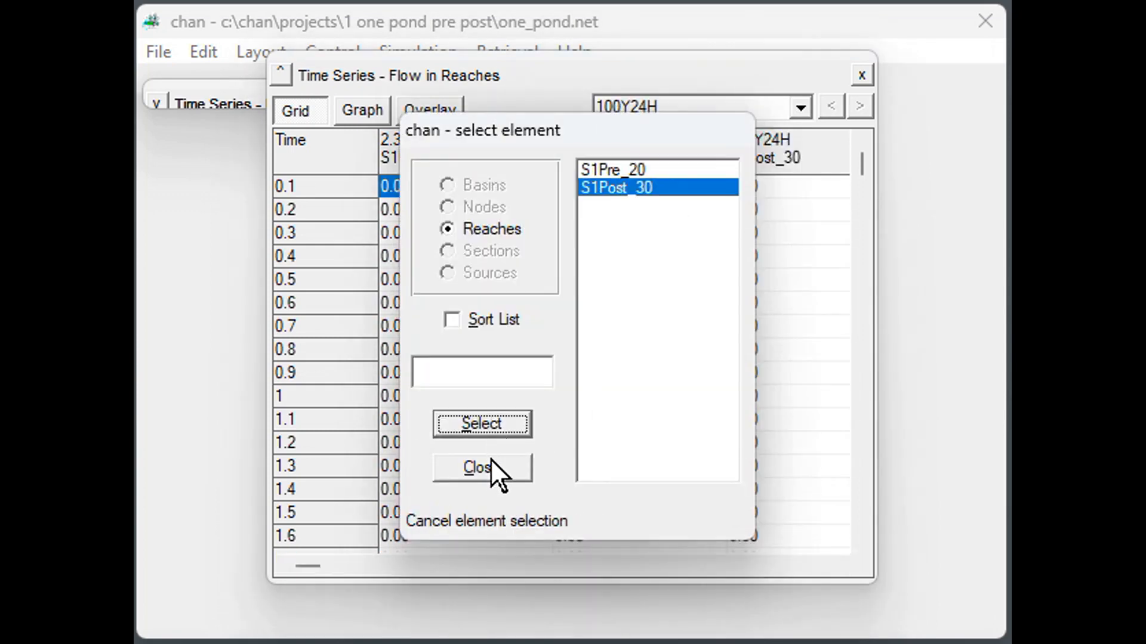
click(491, 461)
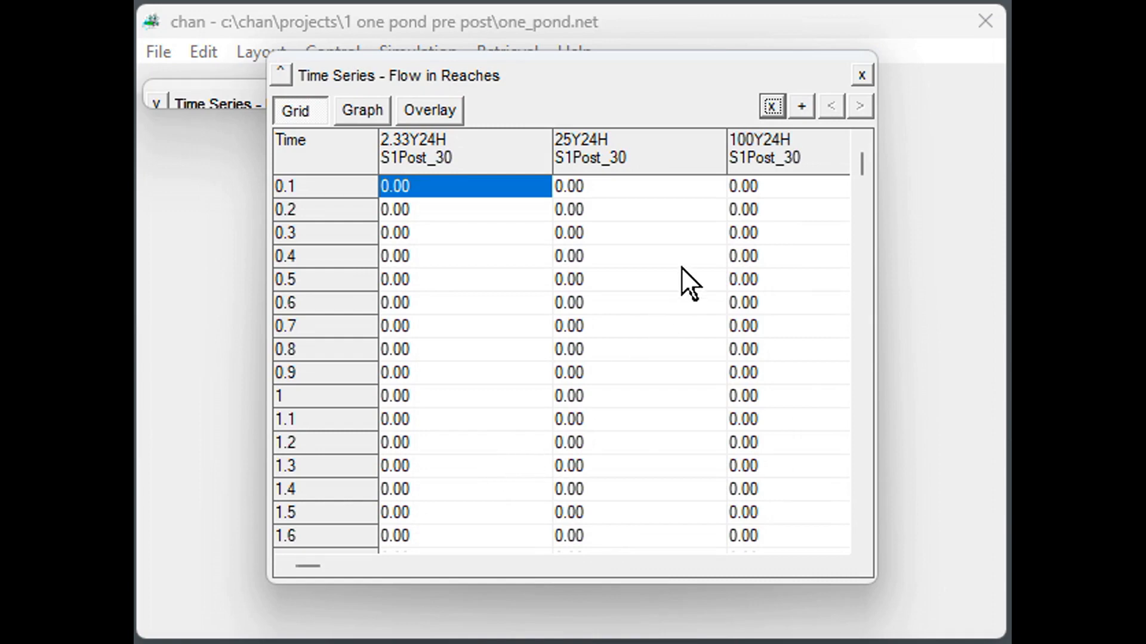
Graph the reach flows, advance to the 25Y24H S1Post_30 plot and turn on its gridlines.
click(371, 108)
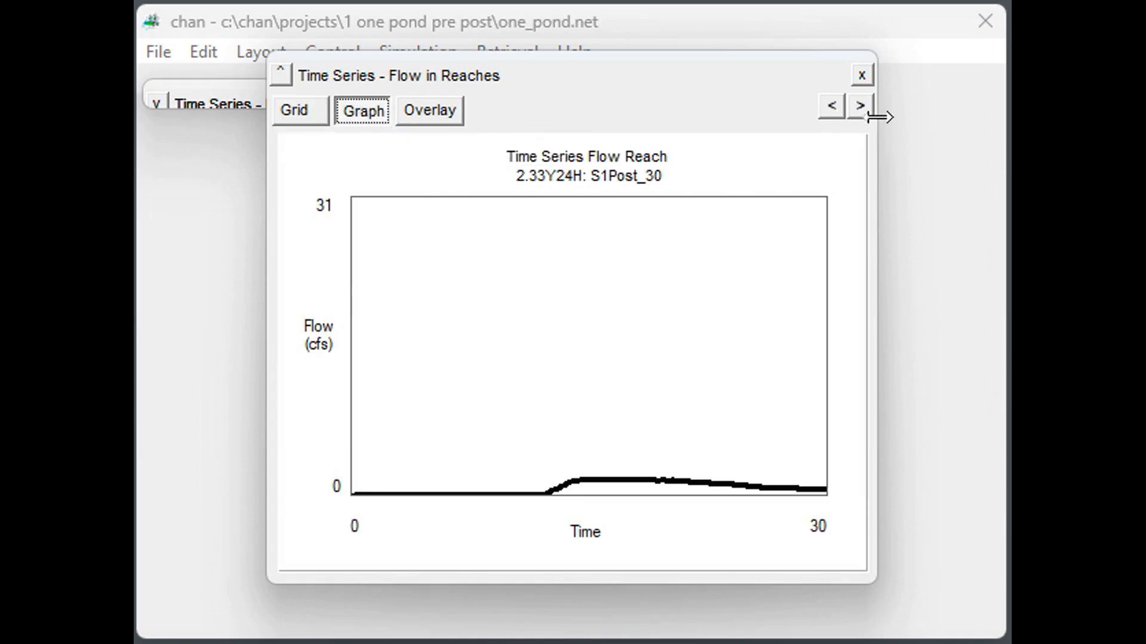
click(859, 106)
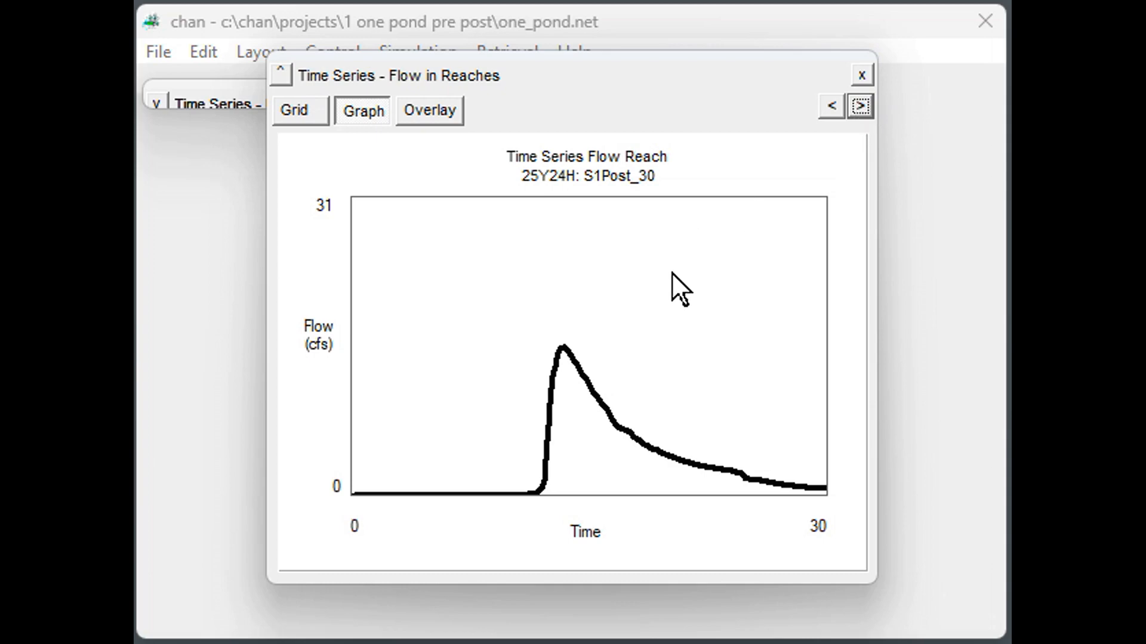
click(668, 296)
click(668, 295)
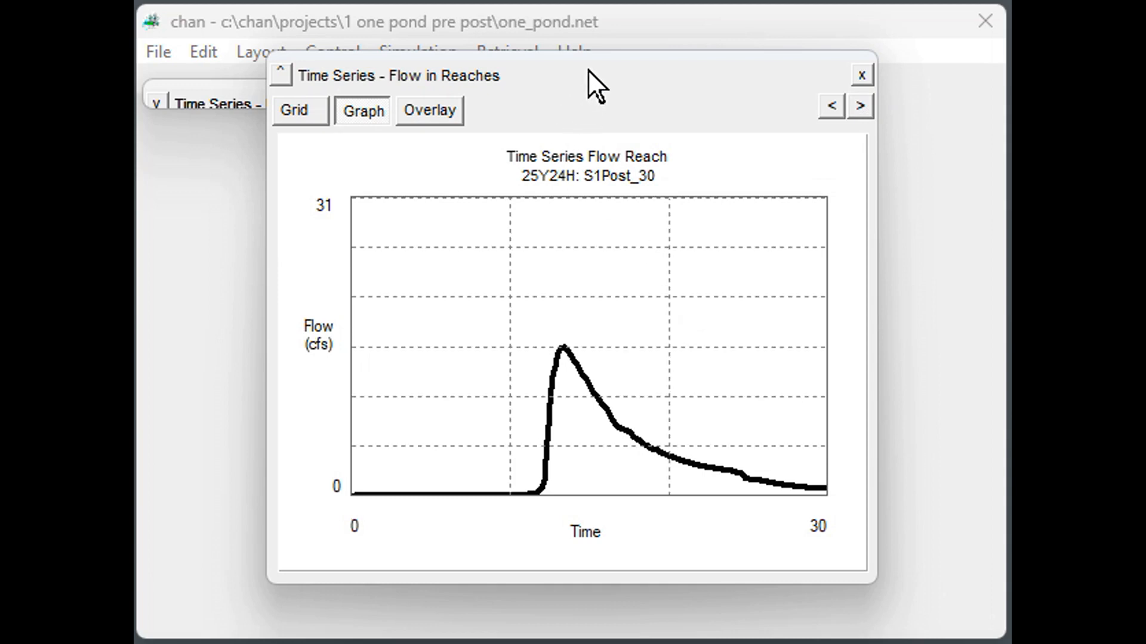
Expand the collapsed Basin Hydrographs window to compare its runoff curves with the 25Y24H reach flow, then return to Flow in Reaches.
click(236, 99)
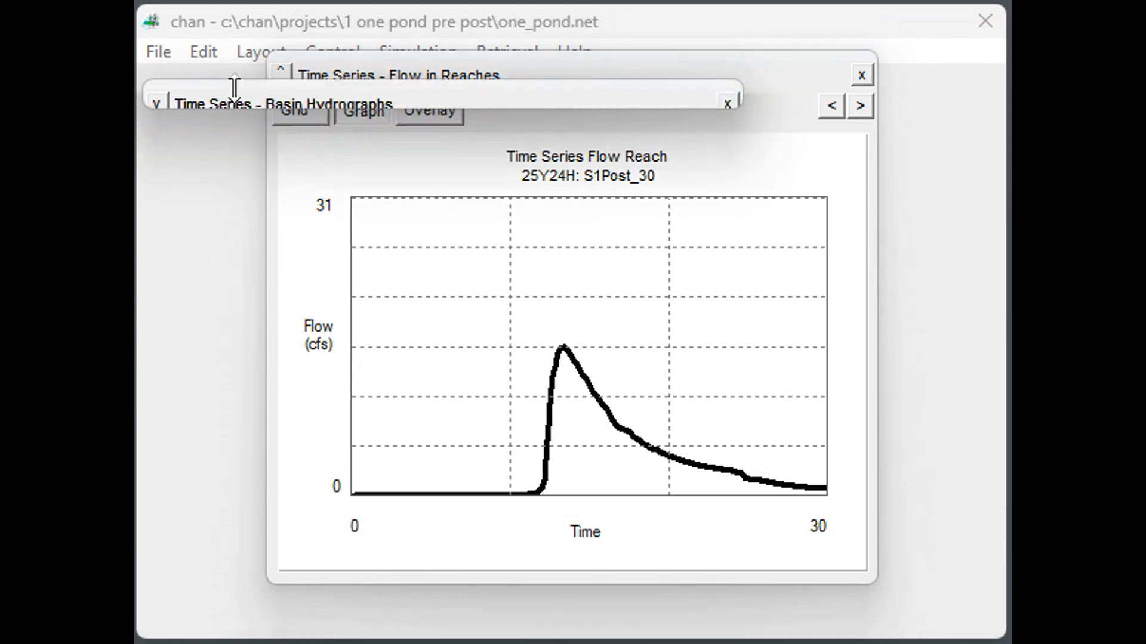
click(159, 104)
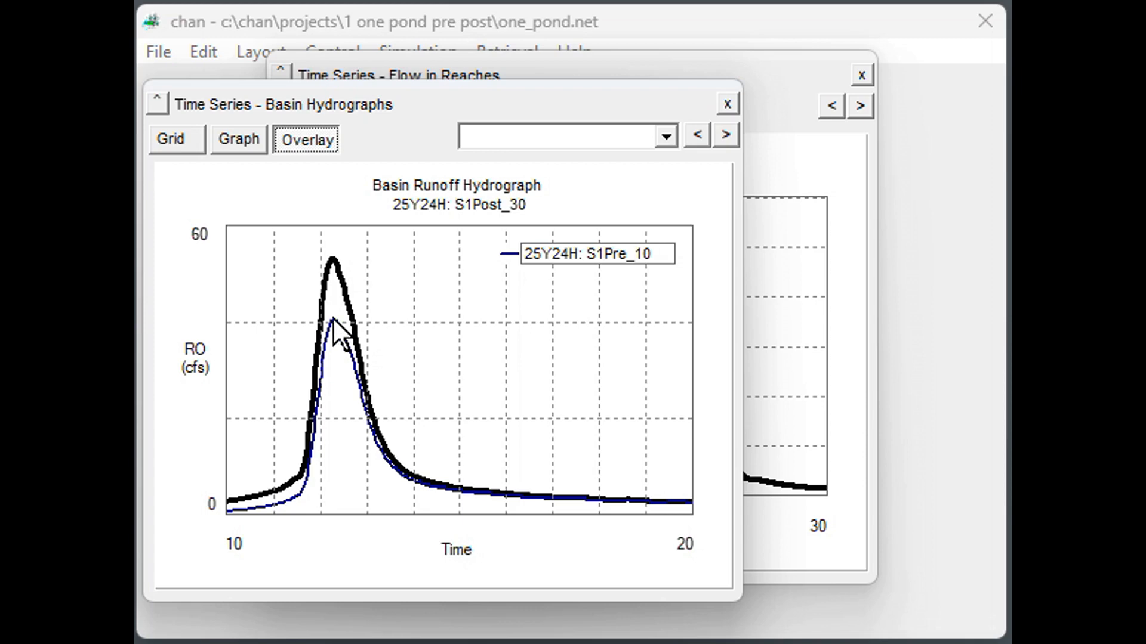
click(838, 152)
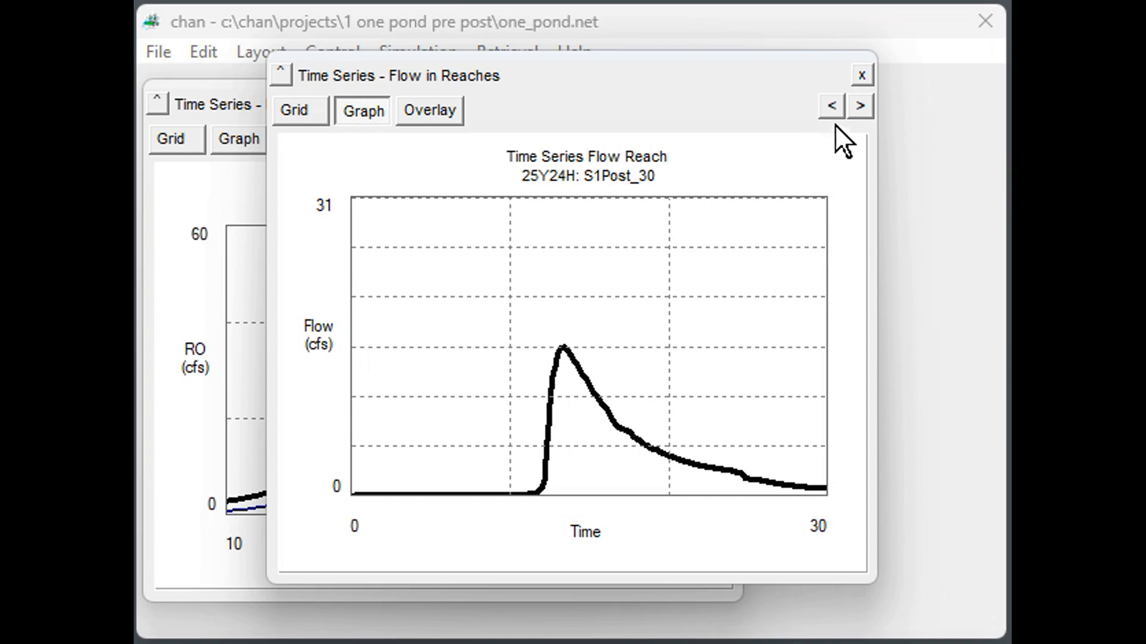
Close the Flow in Reaches and Basin Hydrographs windows and exit the program.
click(861, 75)
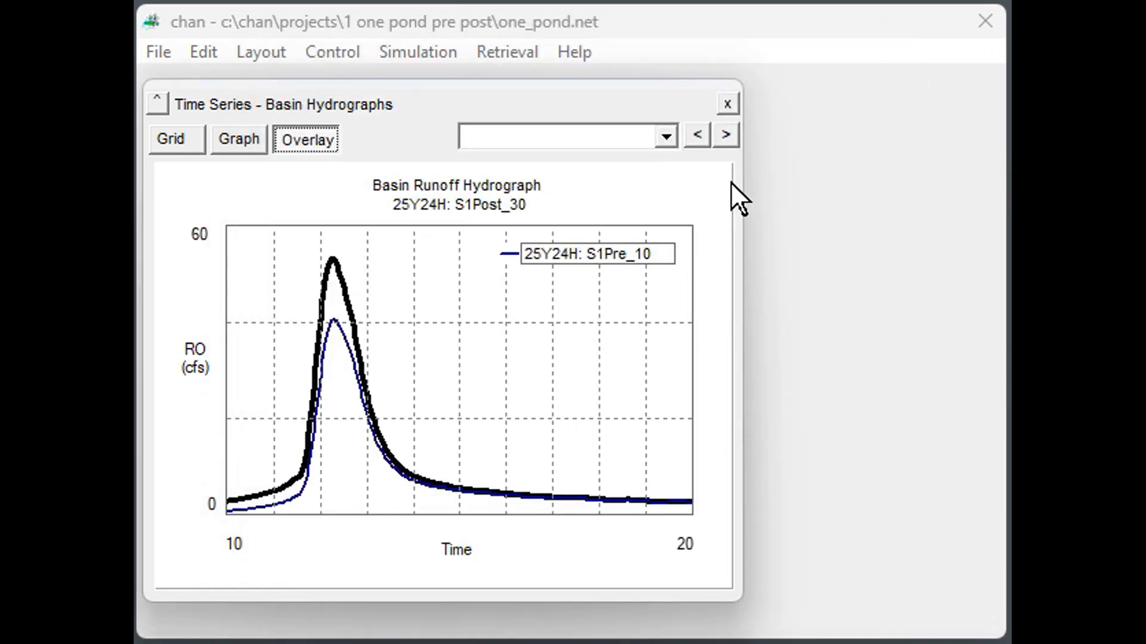
click(728, 105)
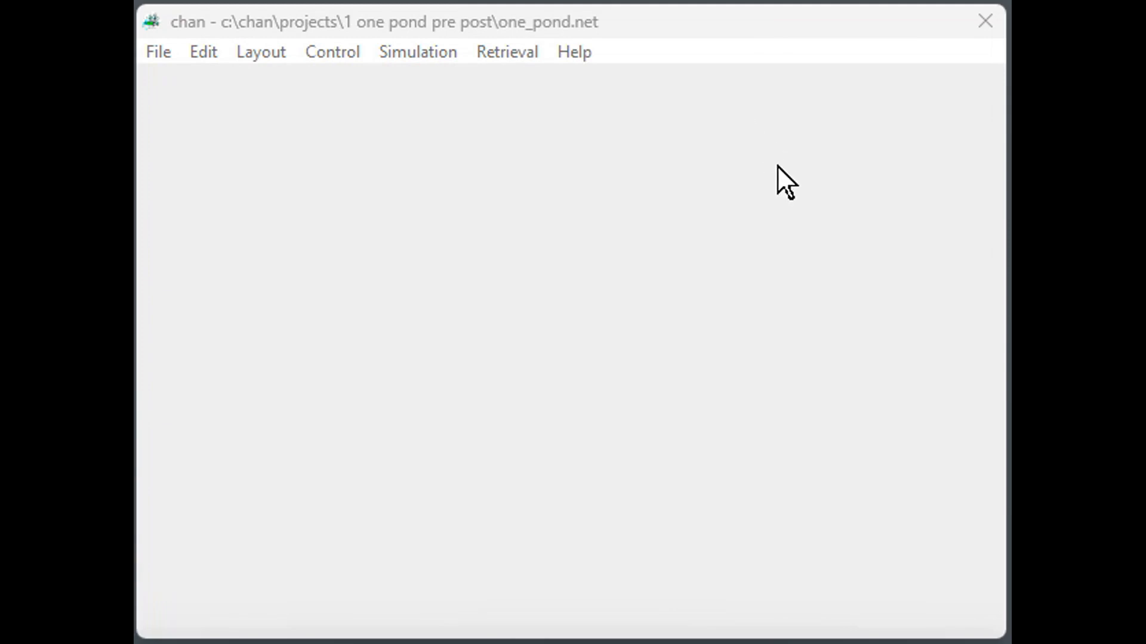
click(161, 48)
click(216, 296)
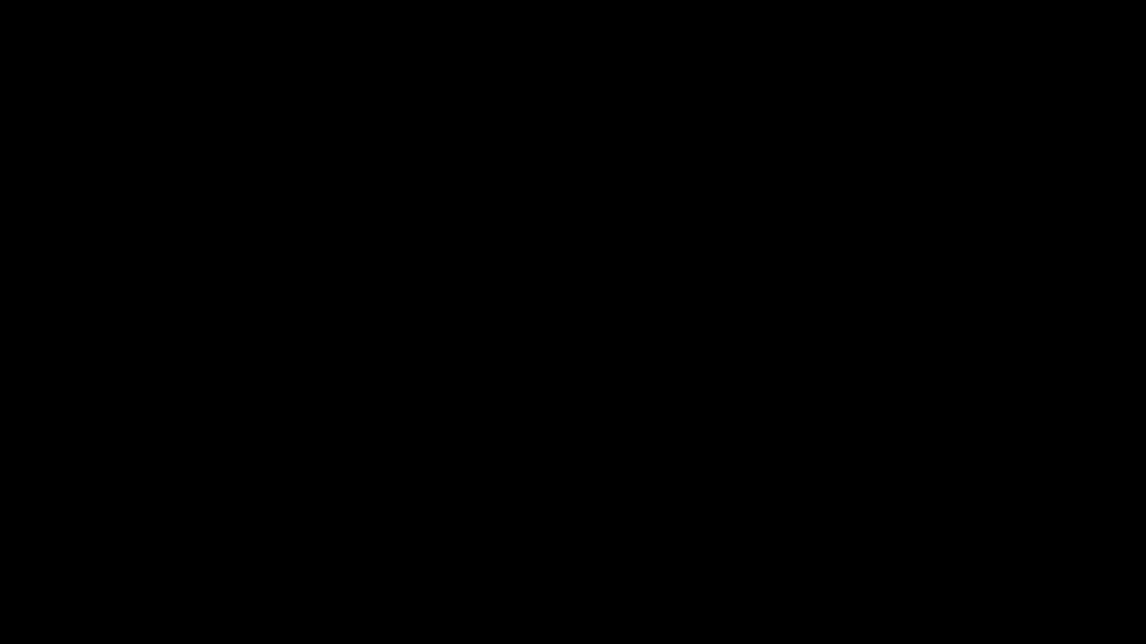